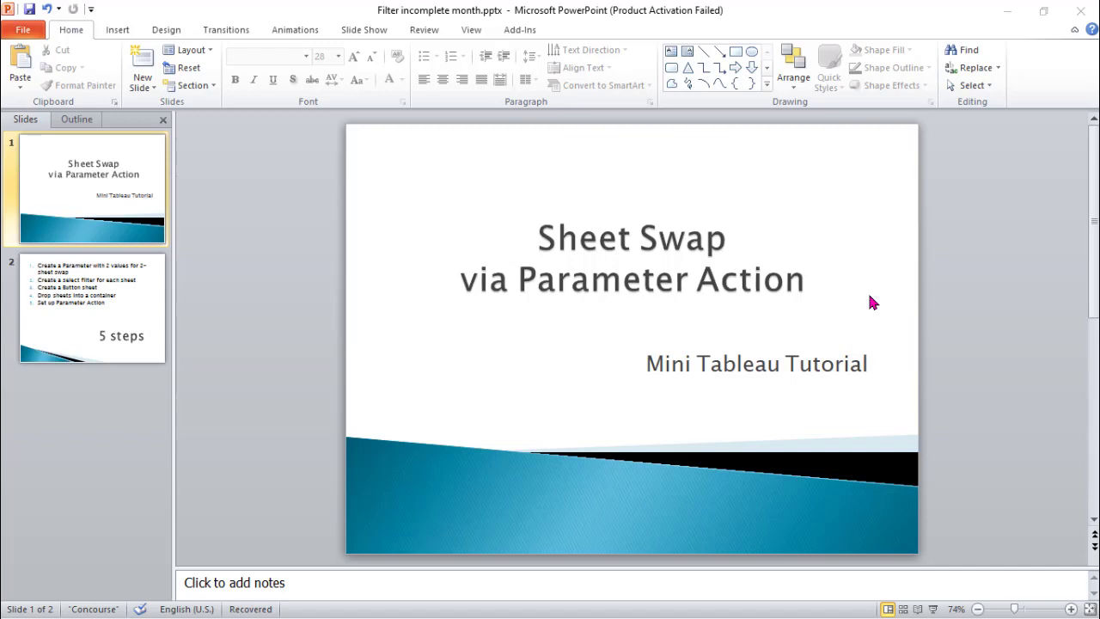
Step: Scroll from the title slide to slide 2, which lists the five sheet-swap steps
scroll(968, 351, down, 1)
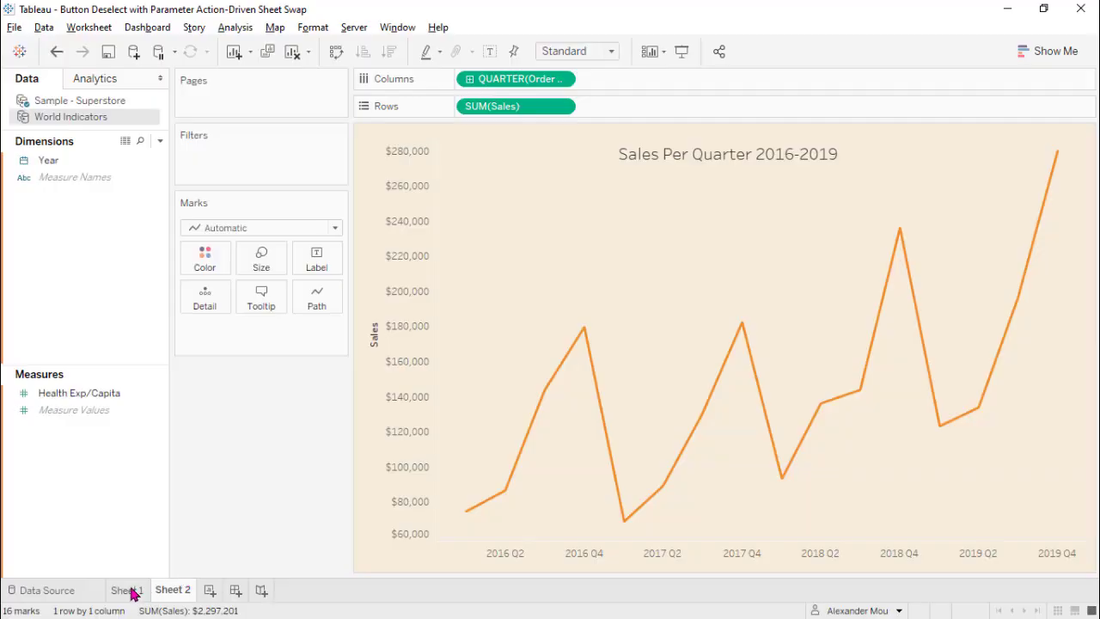
Step: Compare Sheet 1's Health Expenses chart with Sheet 2's Sales Per Quarter chart, ending on Sheet 1
click(129, 591)
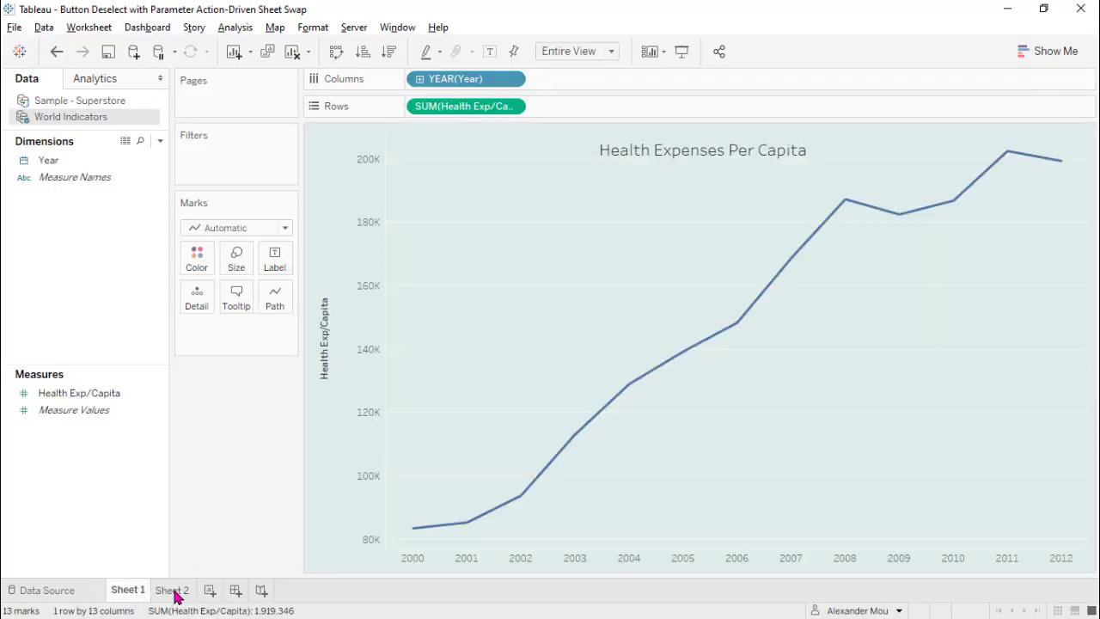
click(173, 591)
click(125, 591)
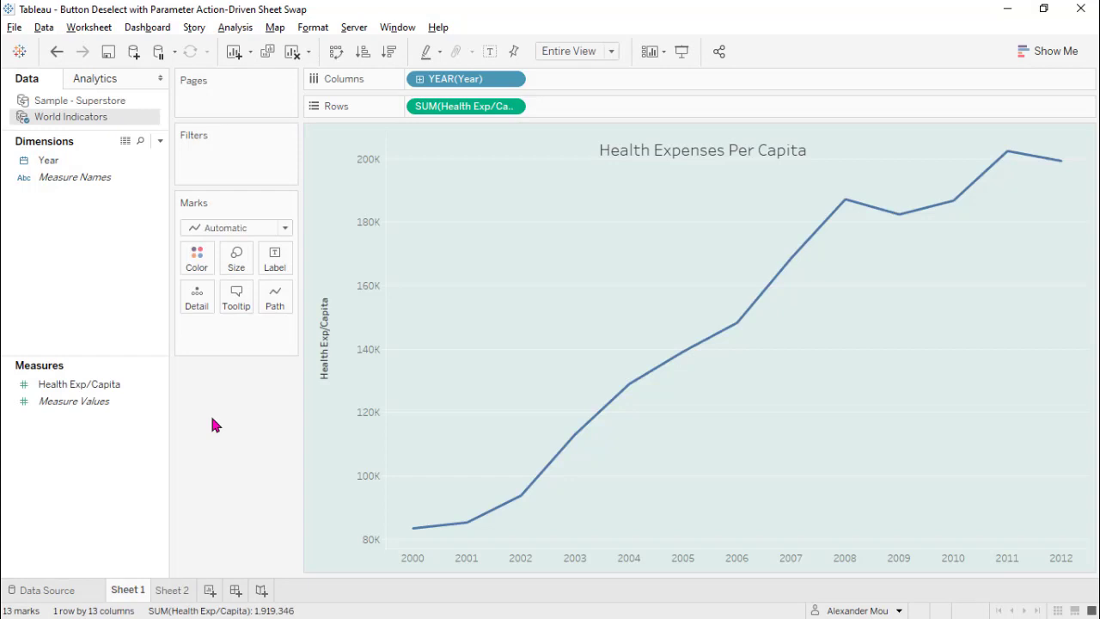
Step: Start a new parameter named Sheet Select with Integer data type and List allowable values
right_click(96, 488)
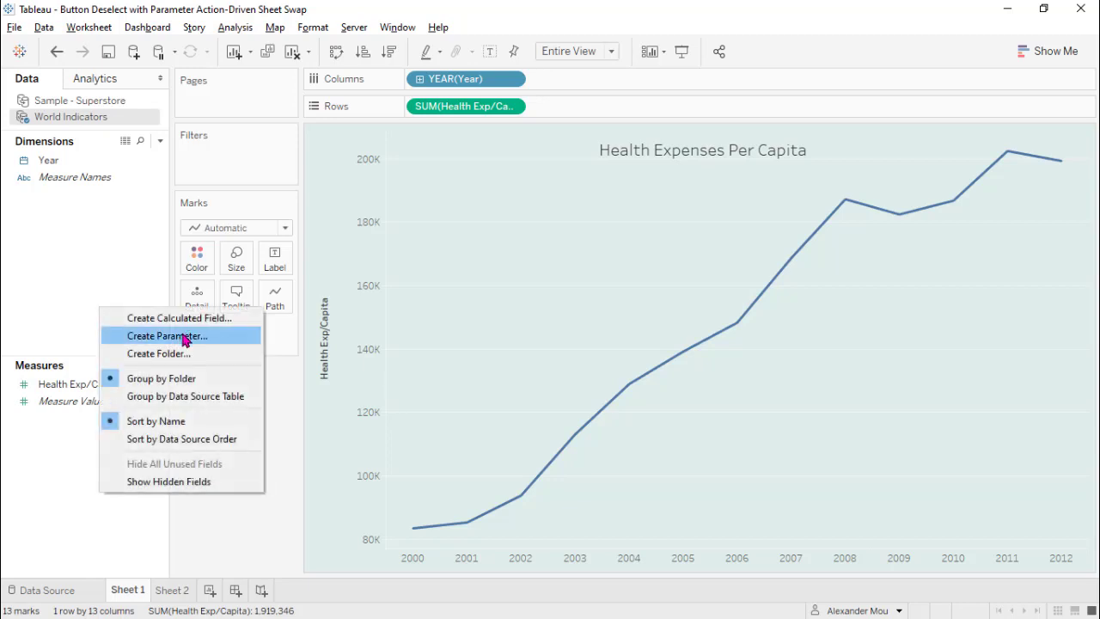
click(189, 335)
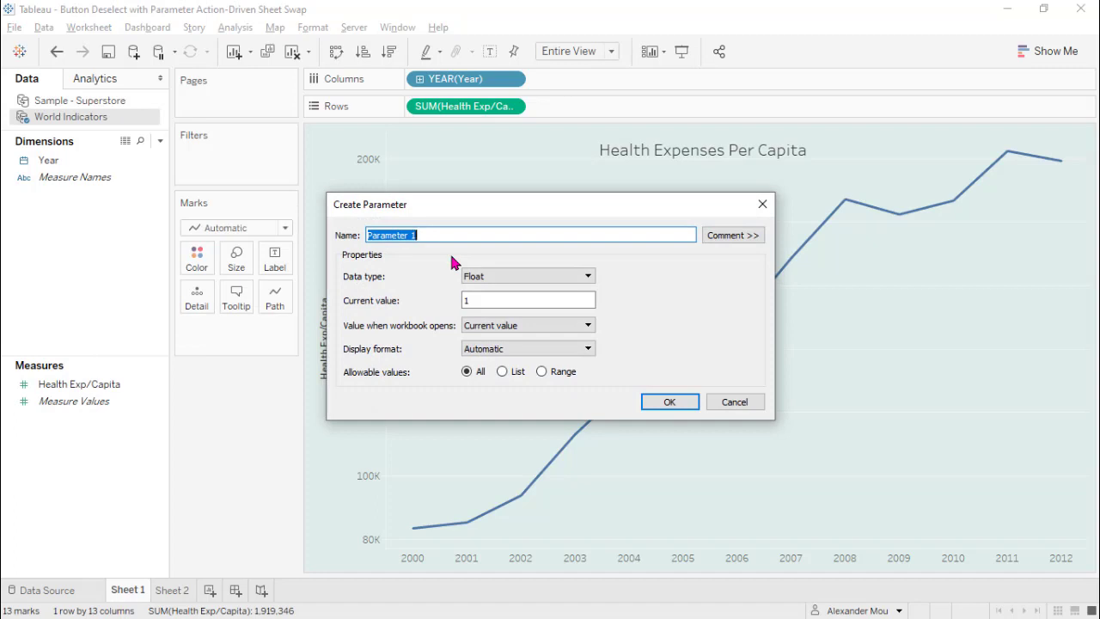
text(Sheet Select)
click(528, 275)
click(515, 304)
click(501, 371)
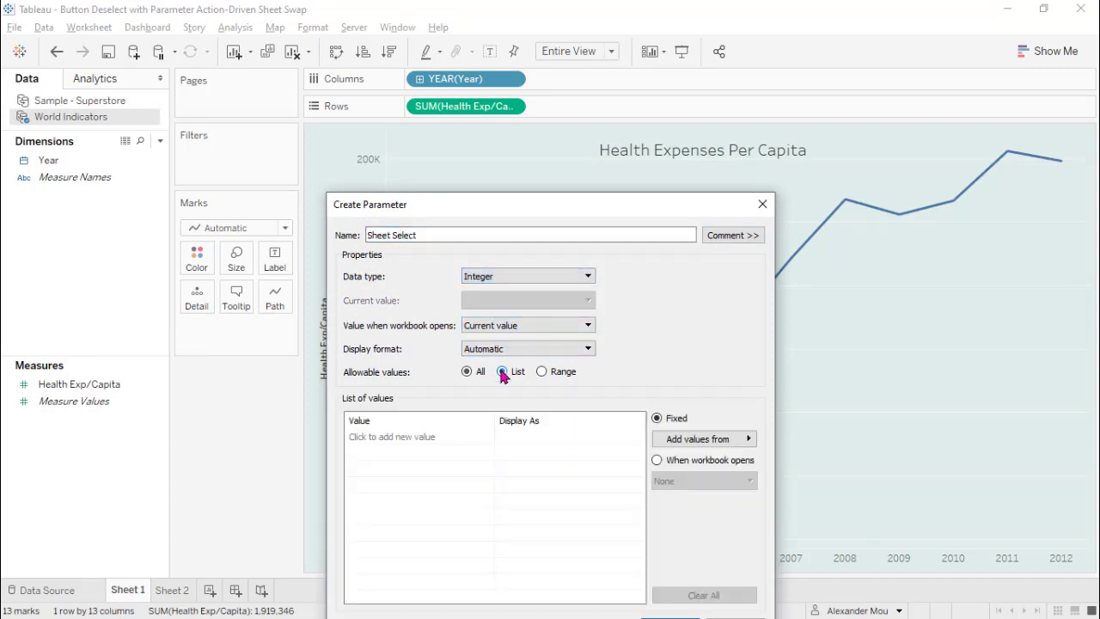
Step: Add list values 1 and 2 displayed as 'Sheet 1' and 'Sheet 2', and finish the parameter
click(392, 437)
text(1)
key(Return)
text(2)
click(514, 437)
text(Sheet 1)
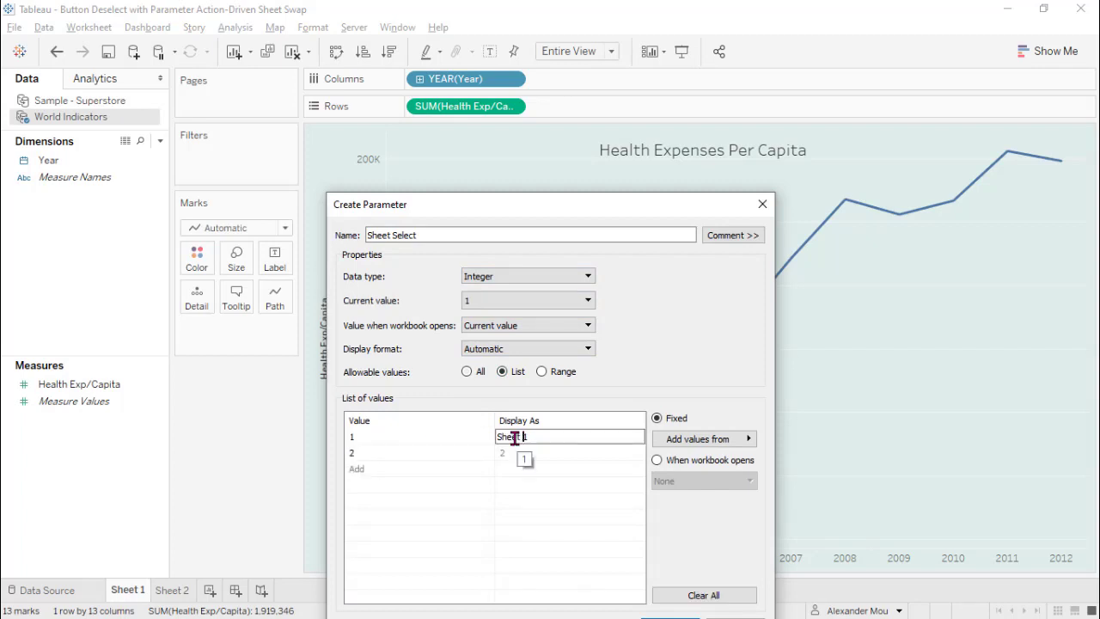
key(Return)
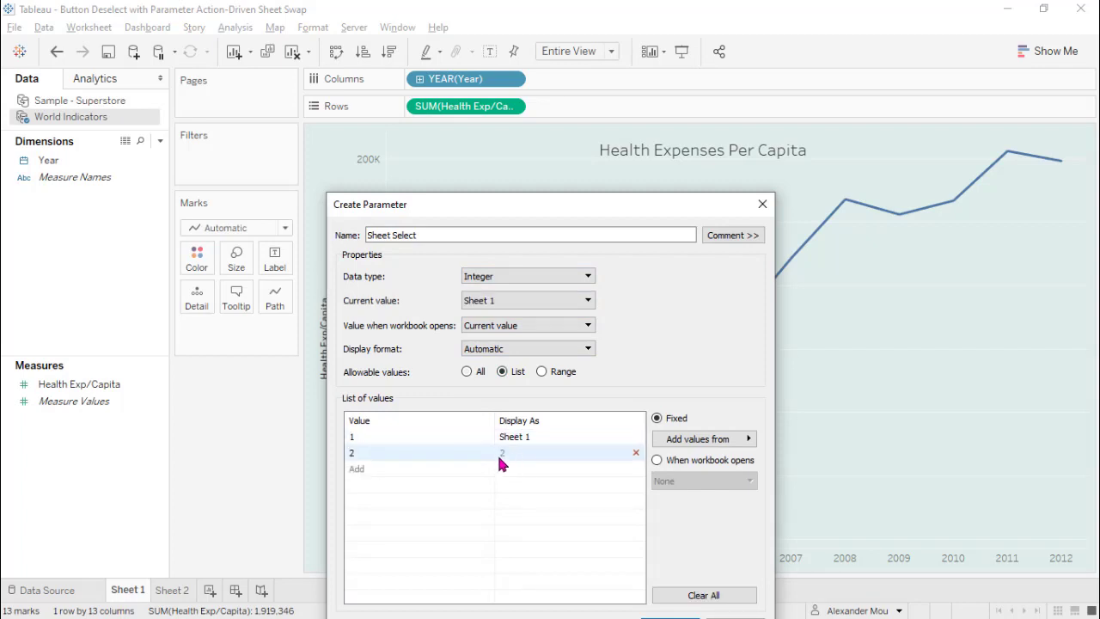
click(498, 453)
text(Sheet 2)
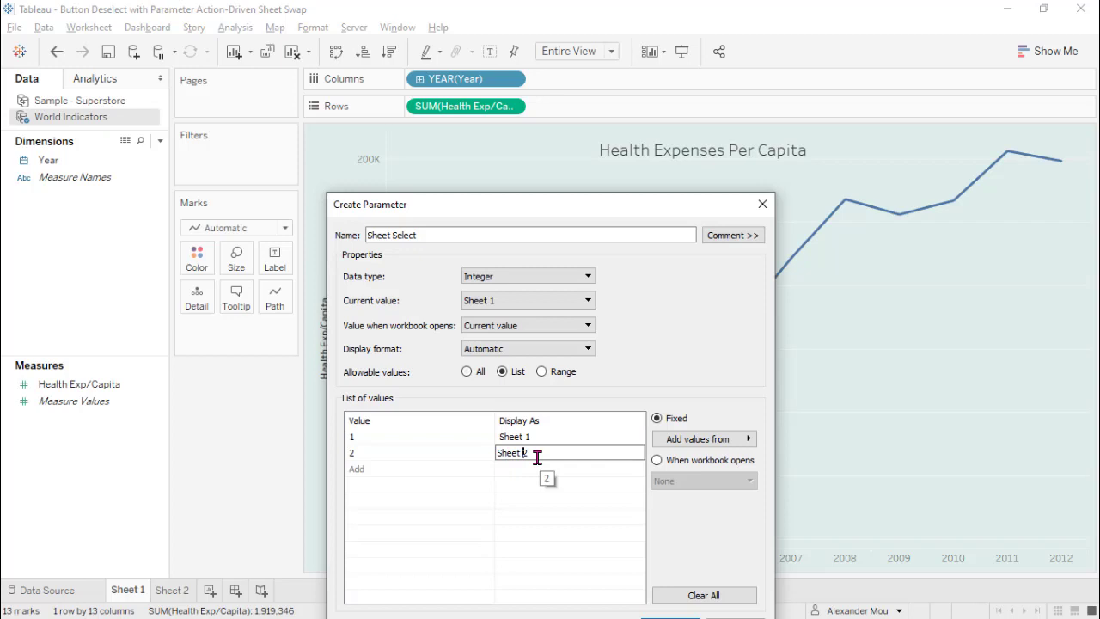
click(664, 537)
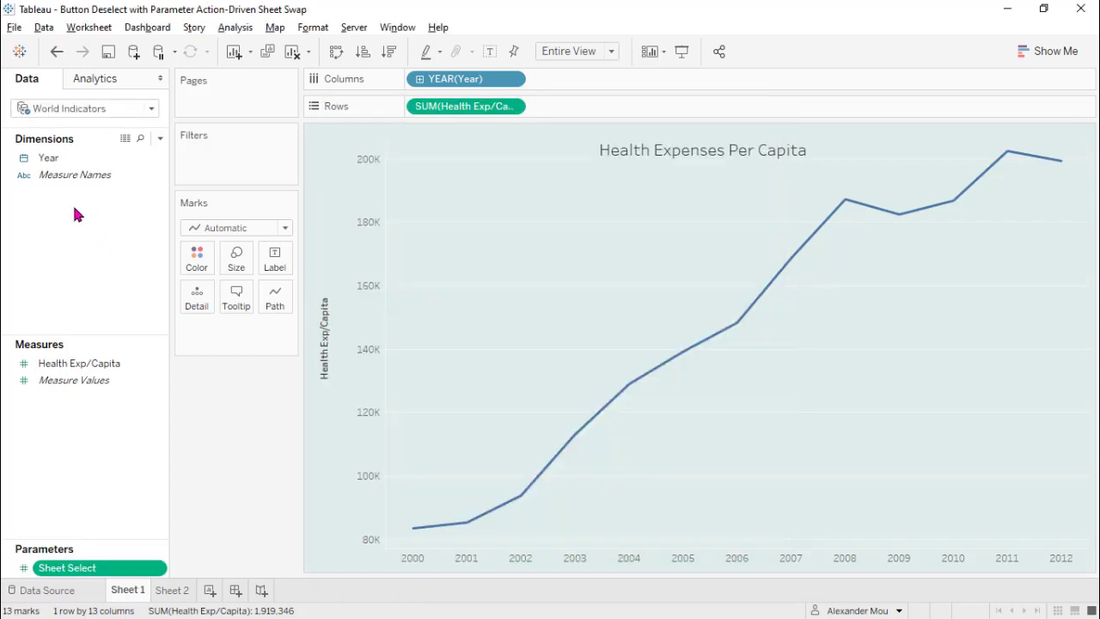
Step: Create a calculated field Sheet1 Select with formula [Sheet Select]=1
right_click(49, 214)
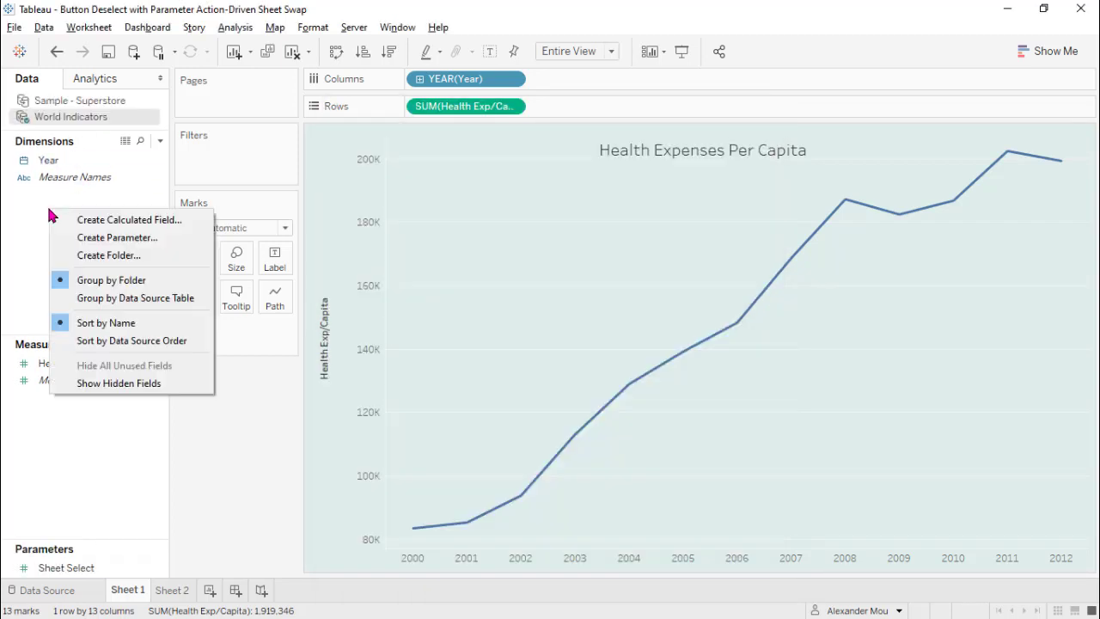
click(94, 221)
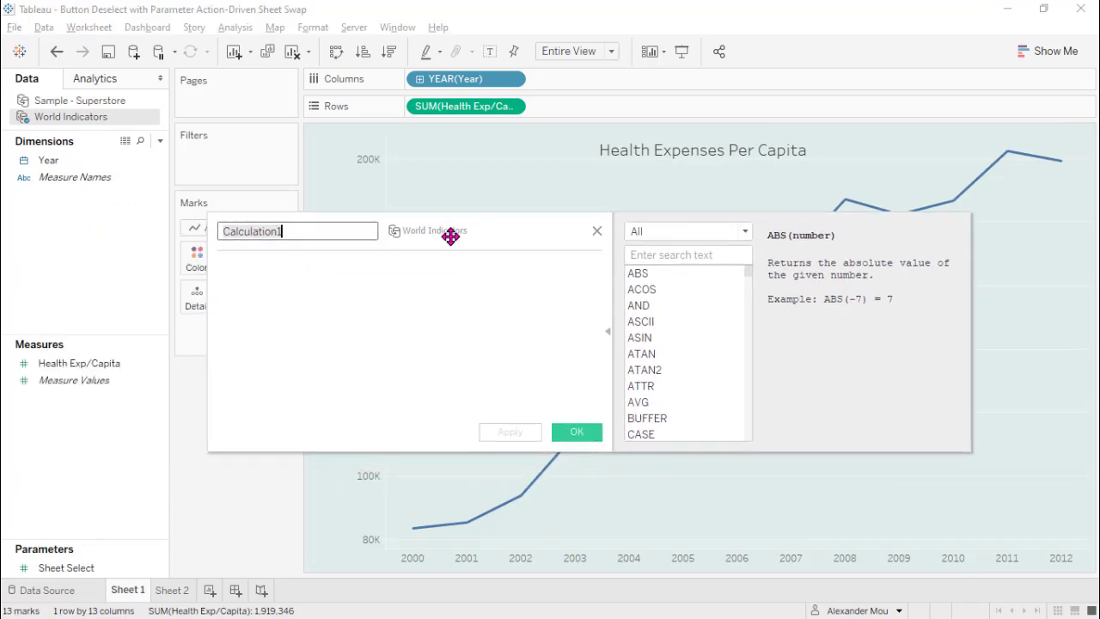
key(BackSpace)
text(Sheet)
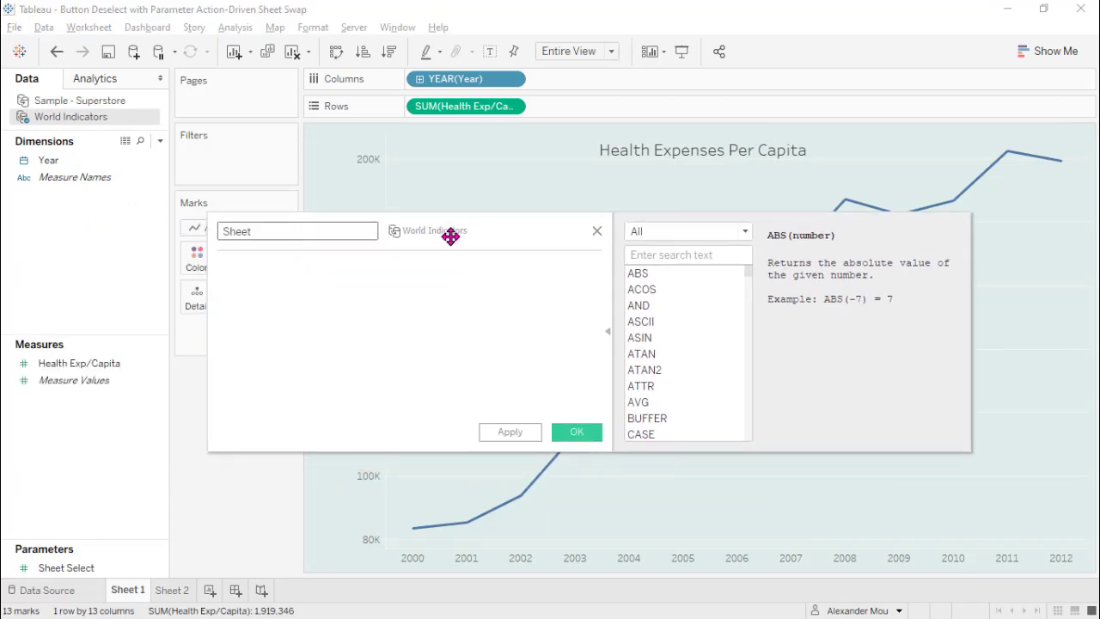
text(1 Select)
click(339, 295)
text([Sheet Select])
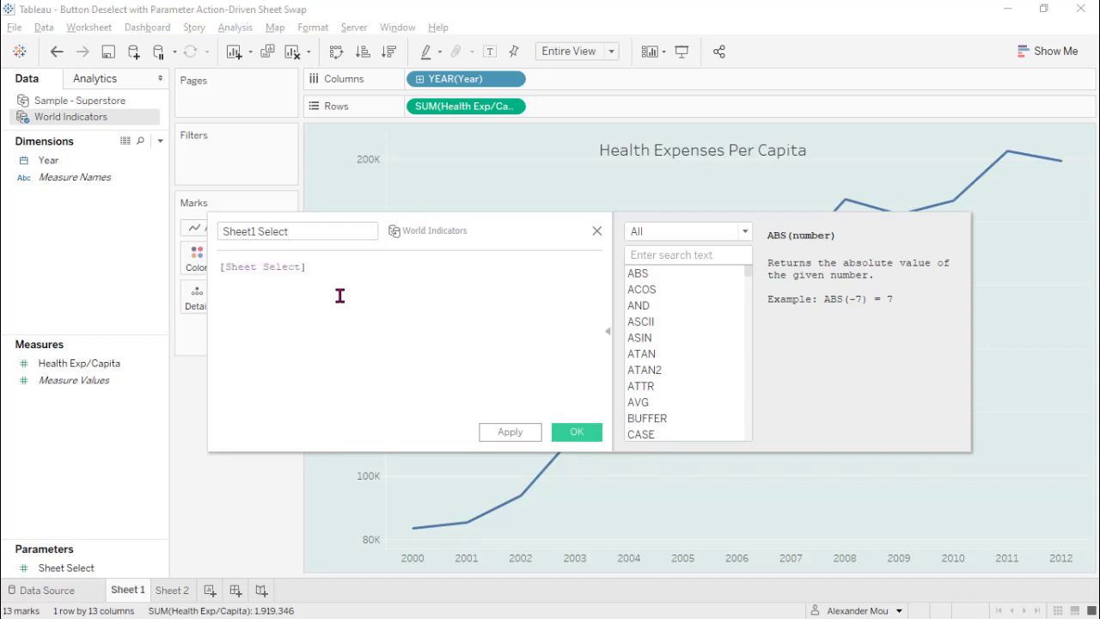
text(=1)
key(Return)
Step: Copy the Sheet1 Select field and filter Sheet 1 on it, keeping only True
right_click(86, 161)
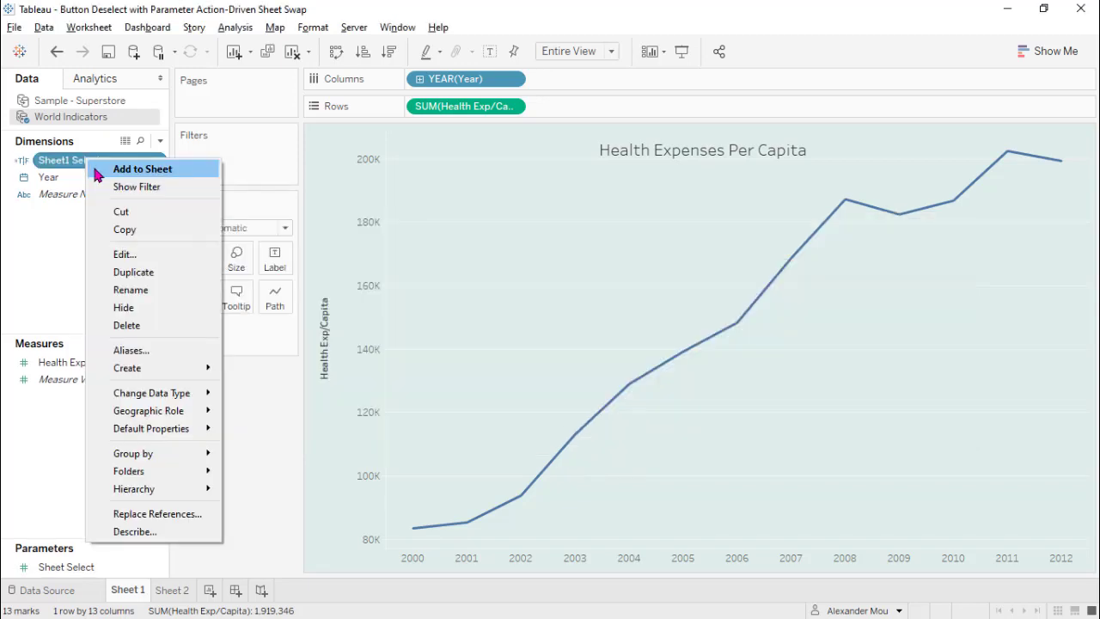
click(121, 230)
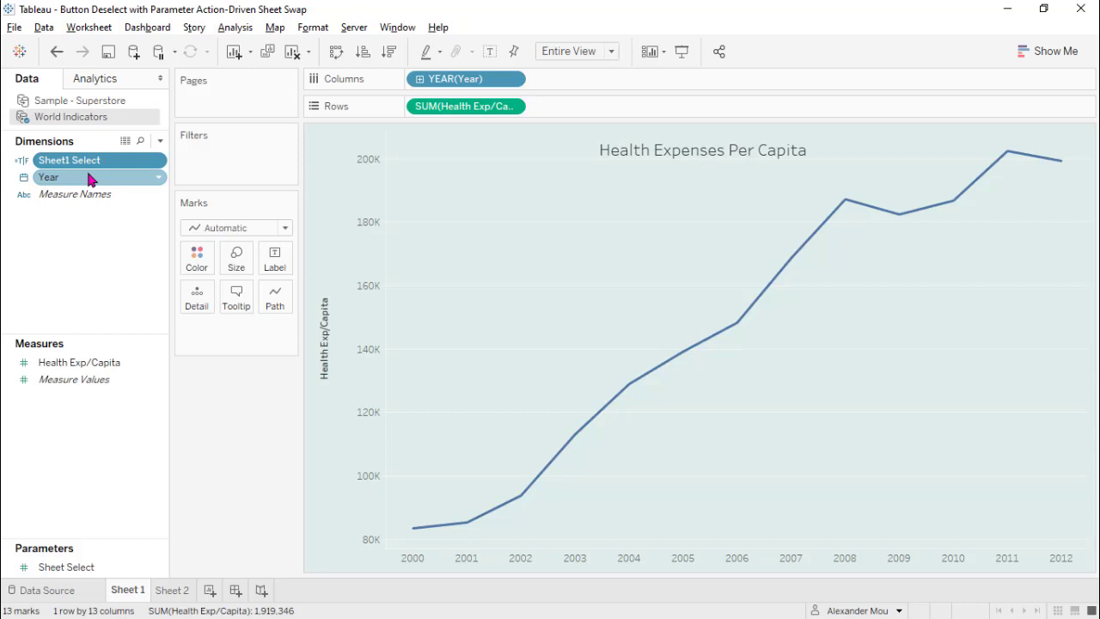
drag(75, 162, 216, 166)
click(399, 225)
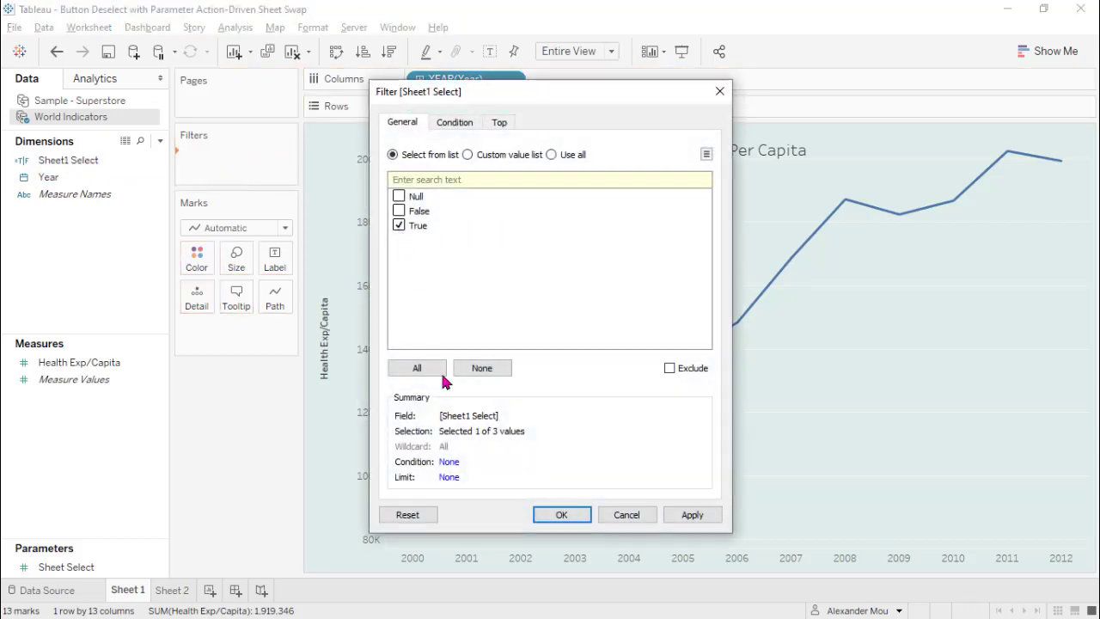
click(558, 514)
Step: Paste the Sheet1 Select field into the Sample - Superstore data source
click(86, 101)
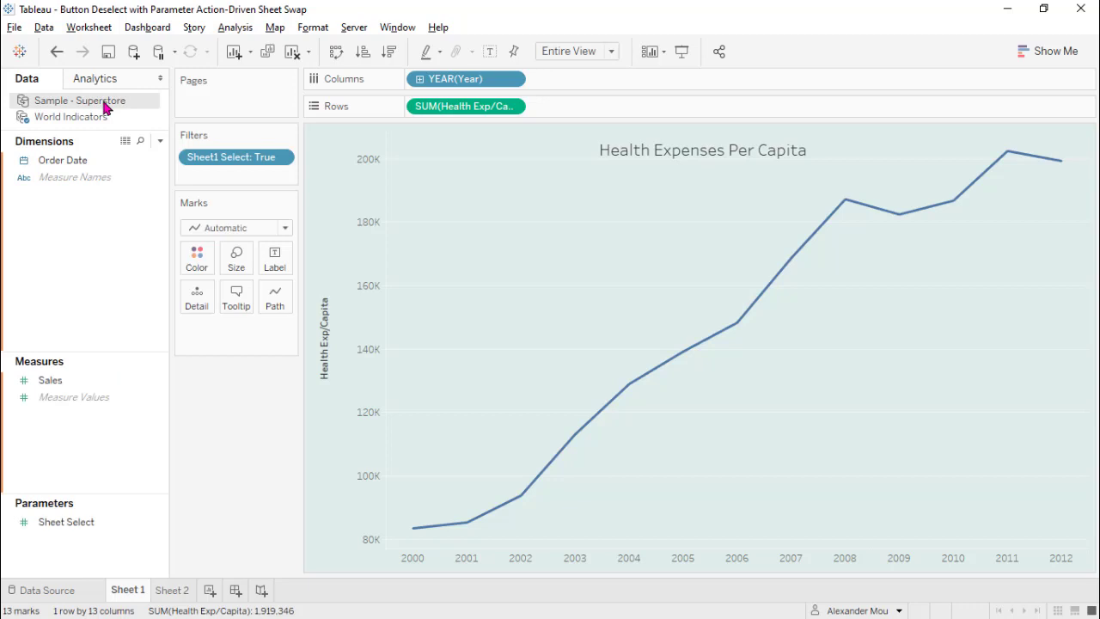
right_click(53, 238)
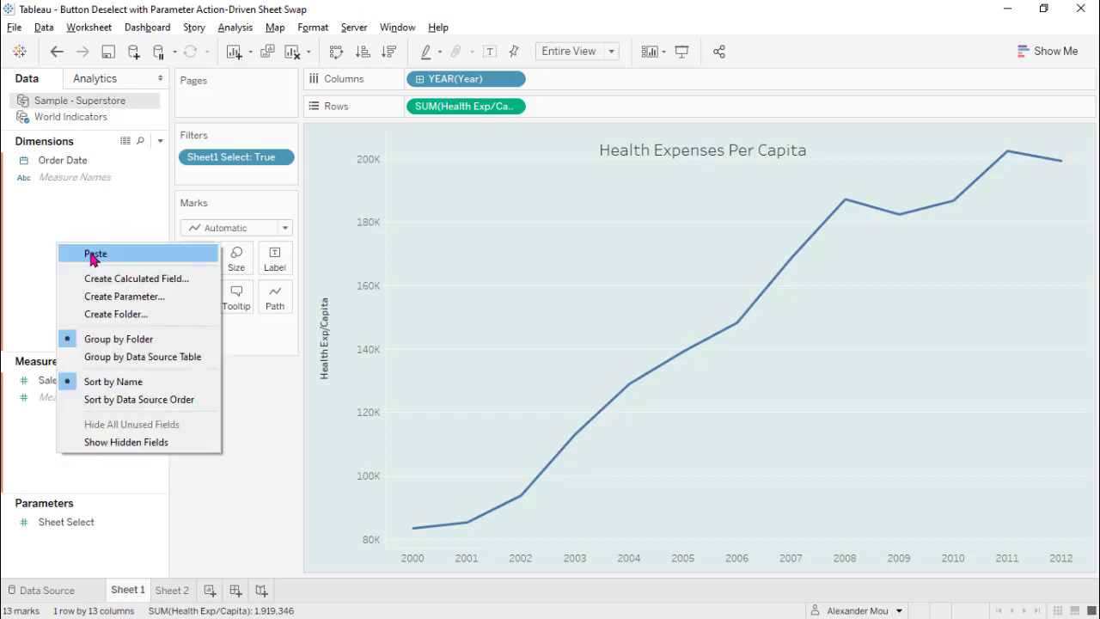
click(90, 254)
Step: Turn the pasted copy into Sheet2 Select ([Sheet Select]=2) and add blank Sheet 3
right_click(133, 176)
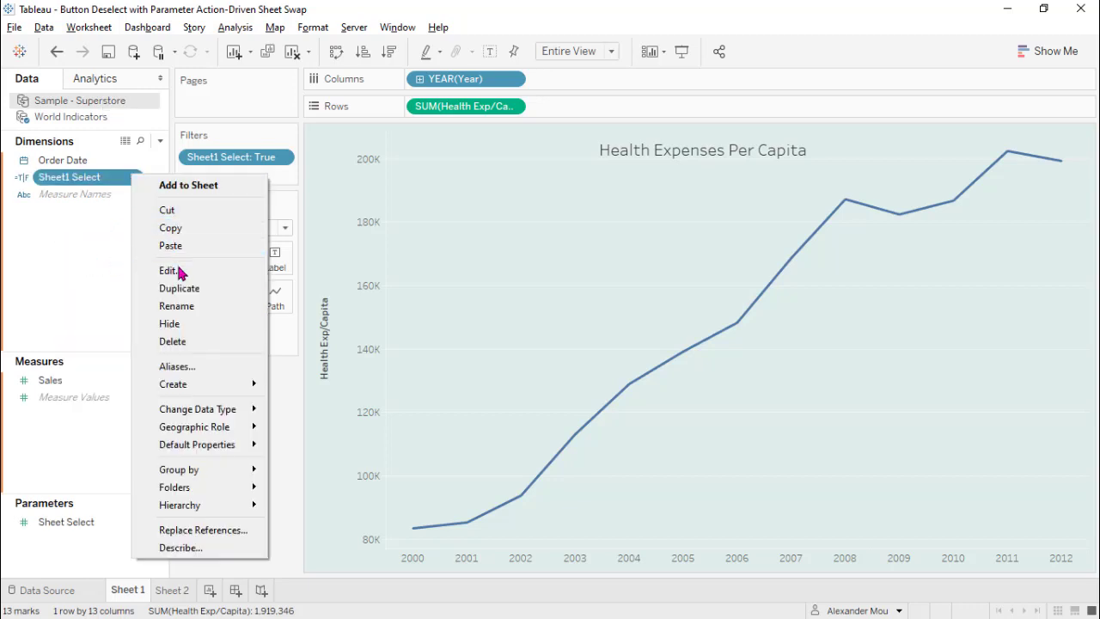
click(147, 271)
click(272, 236)
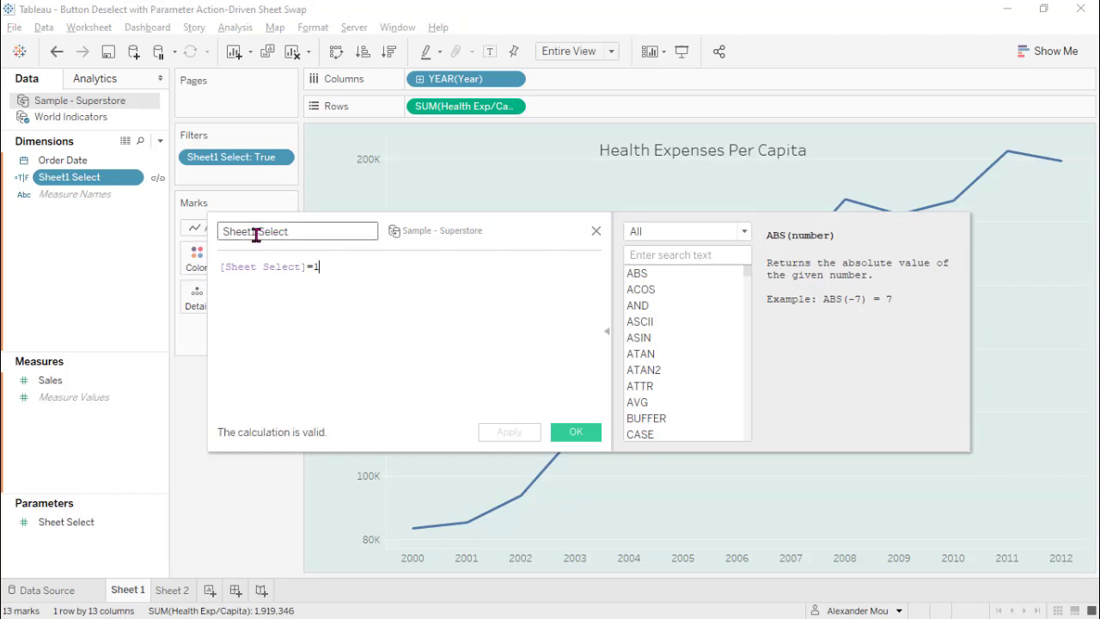
click(256, 234)
key(BackSpace)
text(2)
click(341, 266)
key(BackSpace)
text(2)
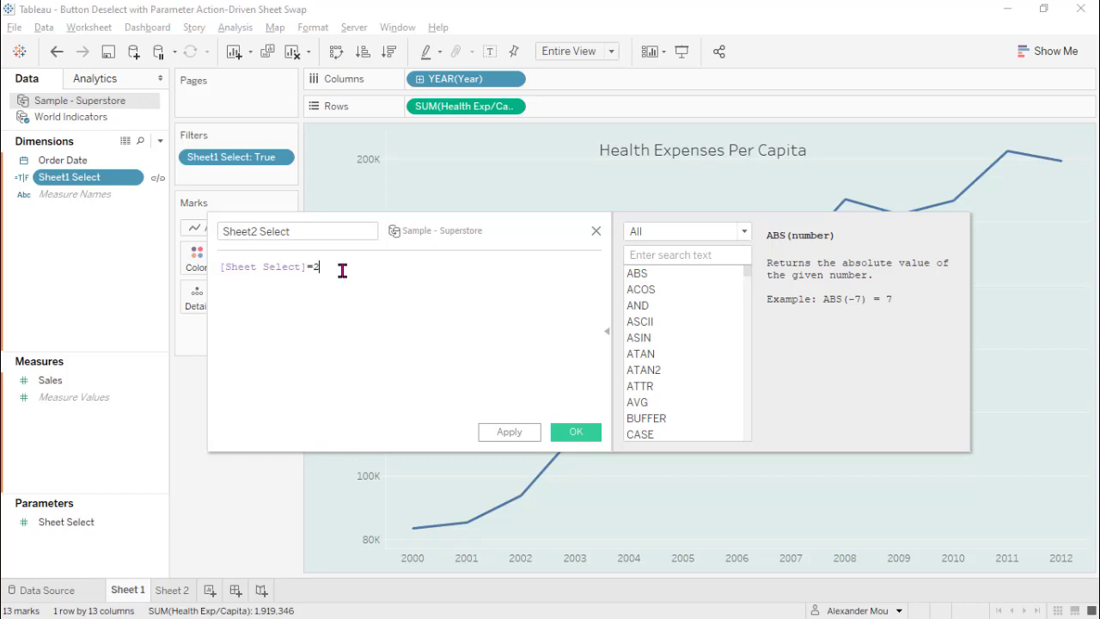
click(576, 431)
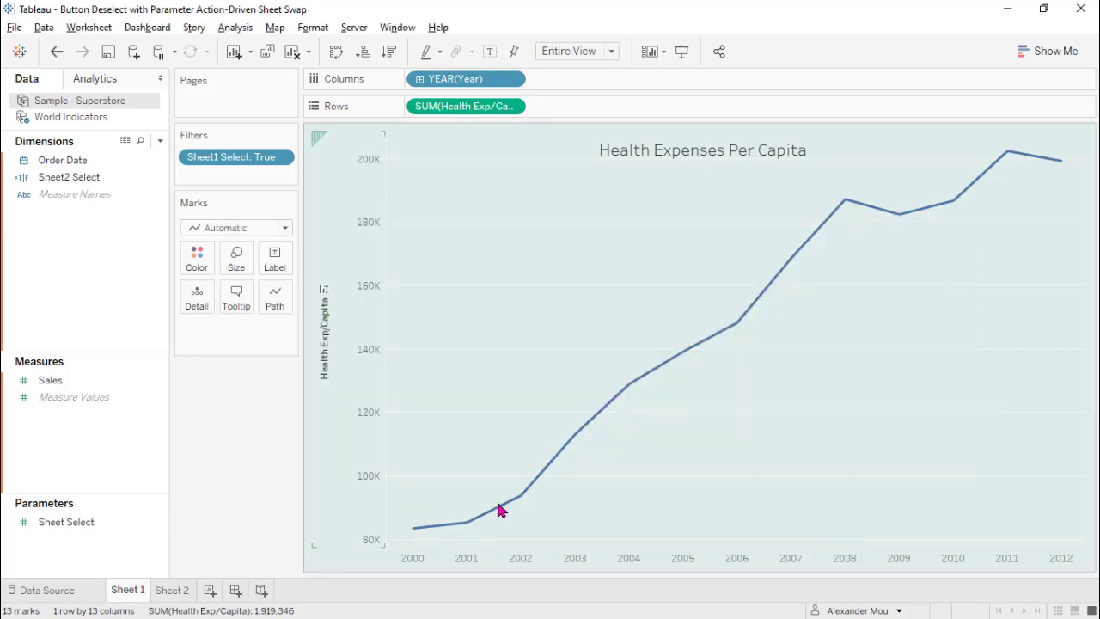
click(210, 590)
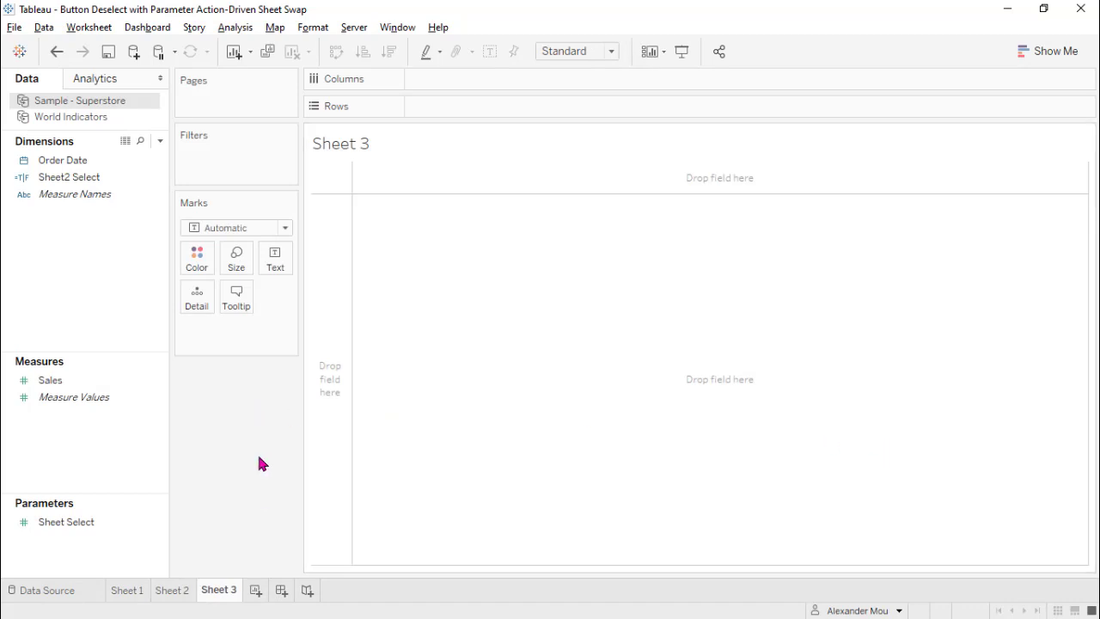
Step: Copy Excel cells A1:A3 (Sheet, 1, 2) and return to Tableau's Sheet 3
key(alt+Tab)
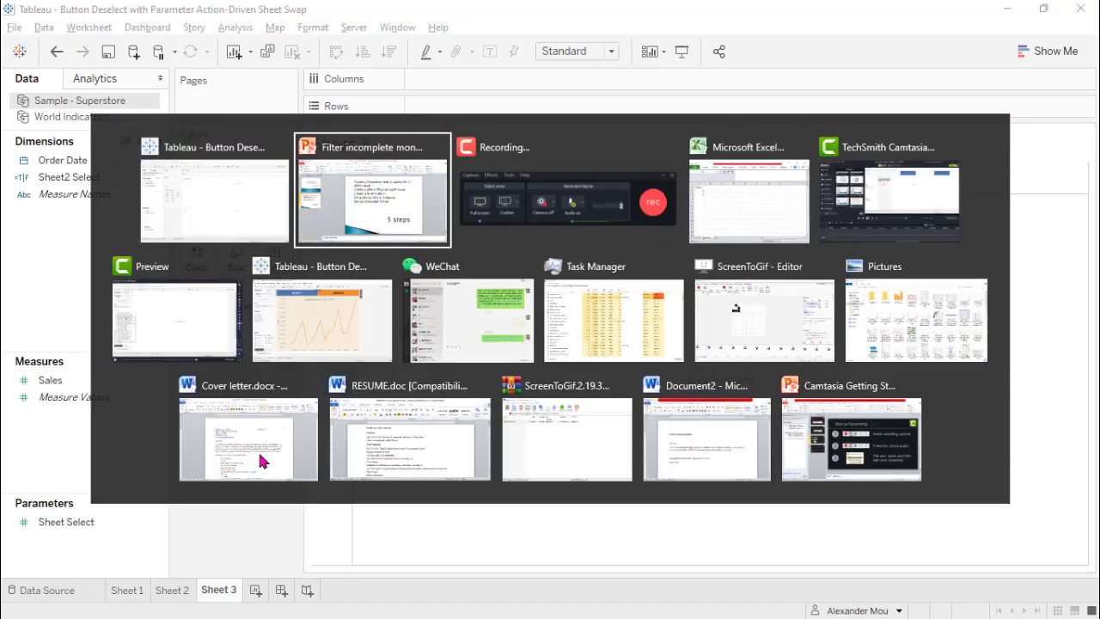
key(alt+Tab)
key(alt+Tab)
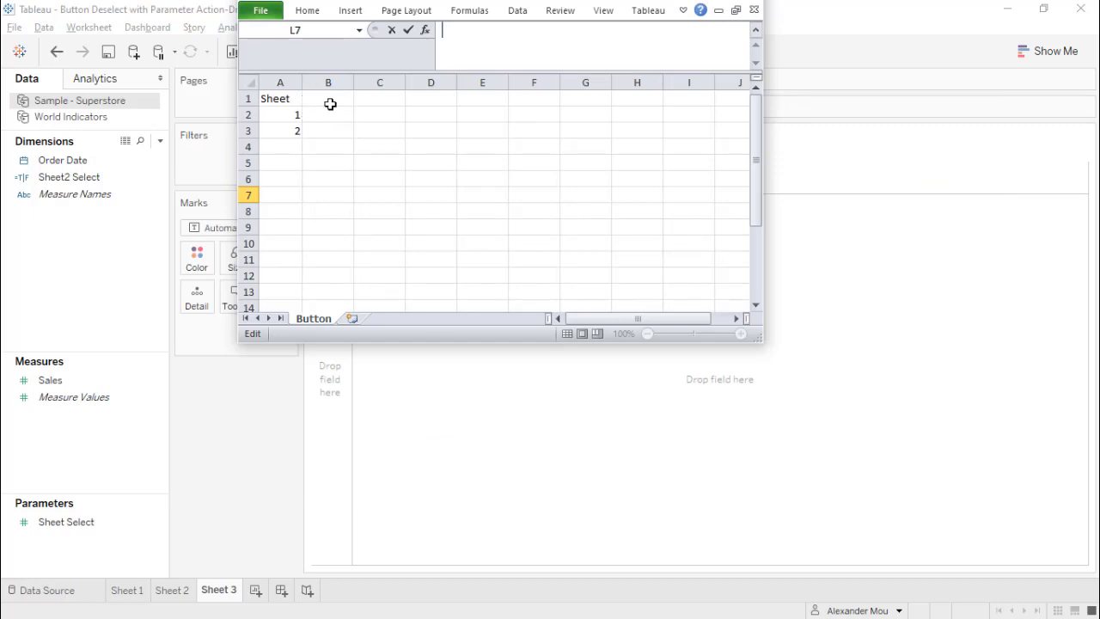
drag(286, 97, 292, 130)
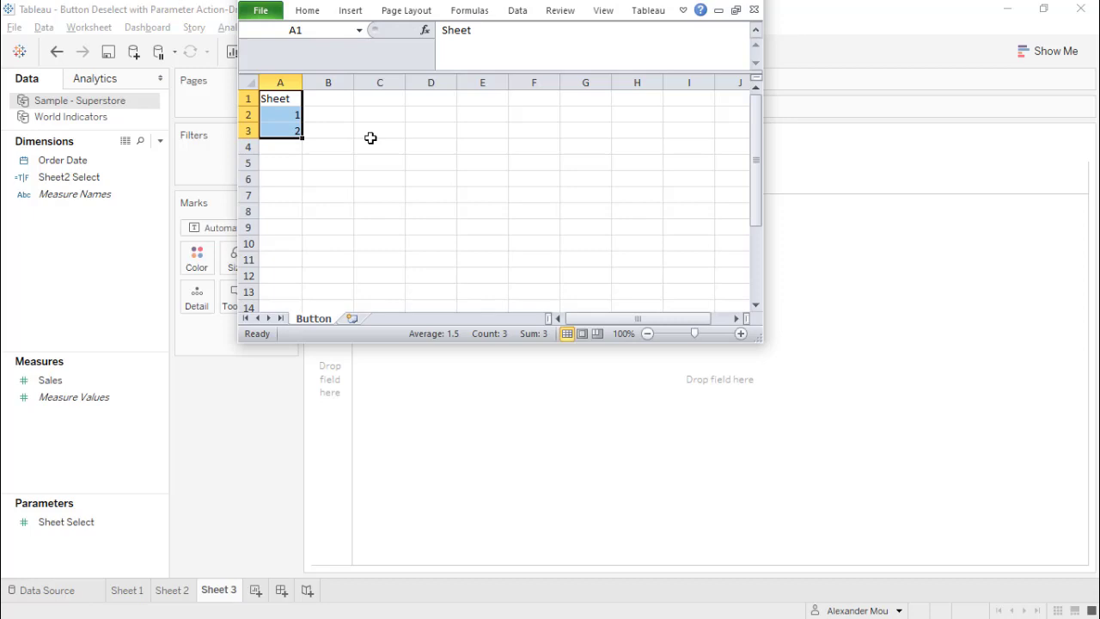
key(ctrl+c)
click(913, 361)
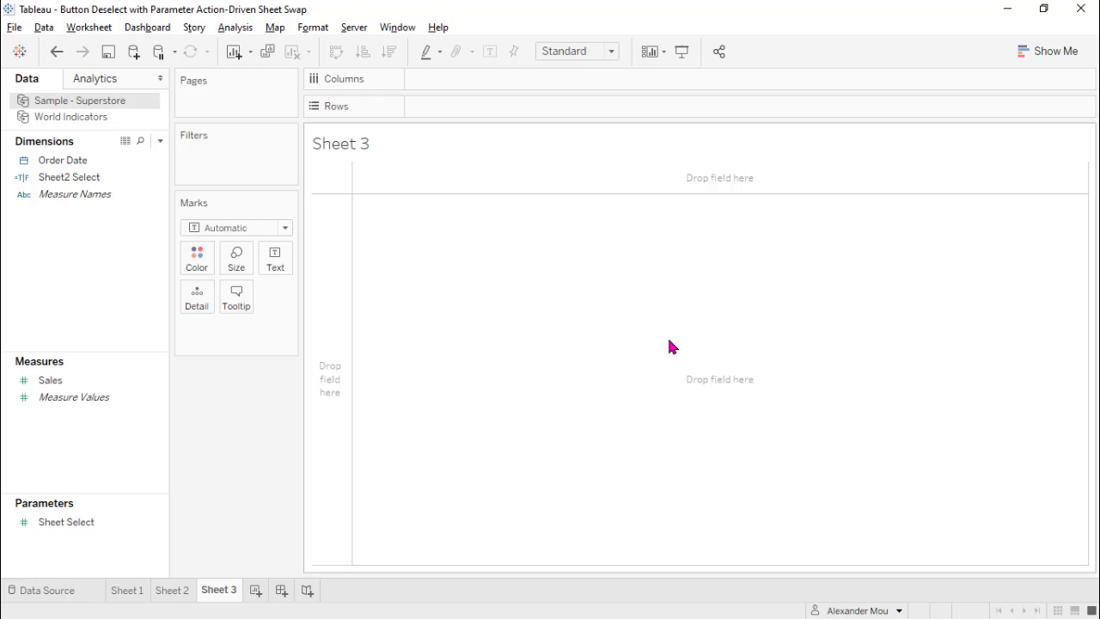
Step: Paste the copied cells as a new data source, list Sheet on Rows, and rename the source Button
key(ctrl+v)
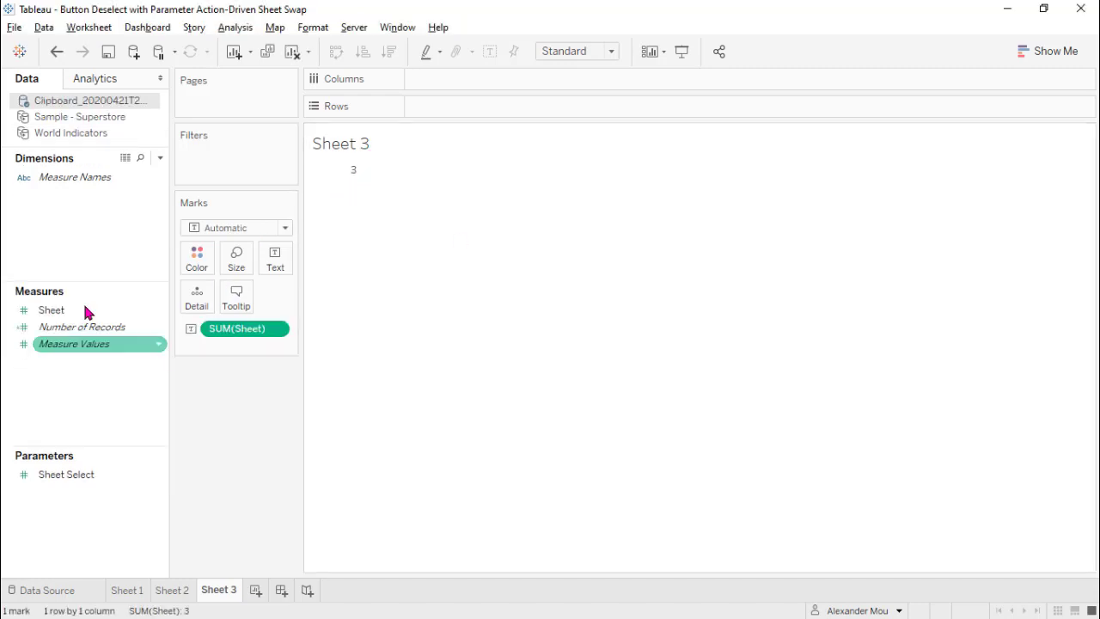
drag(86, 314, 458, 110)
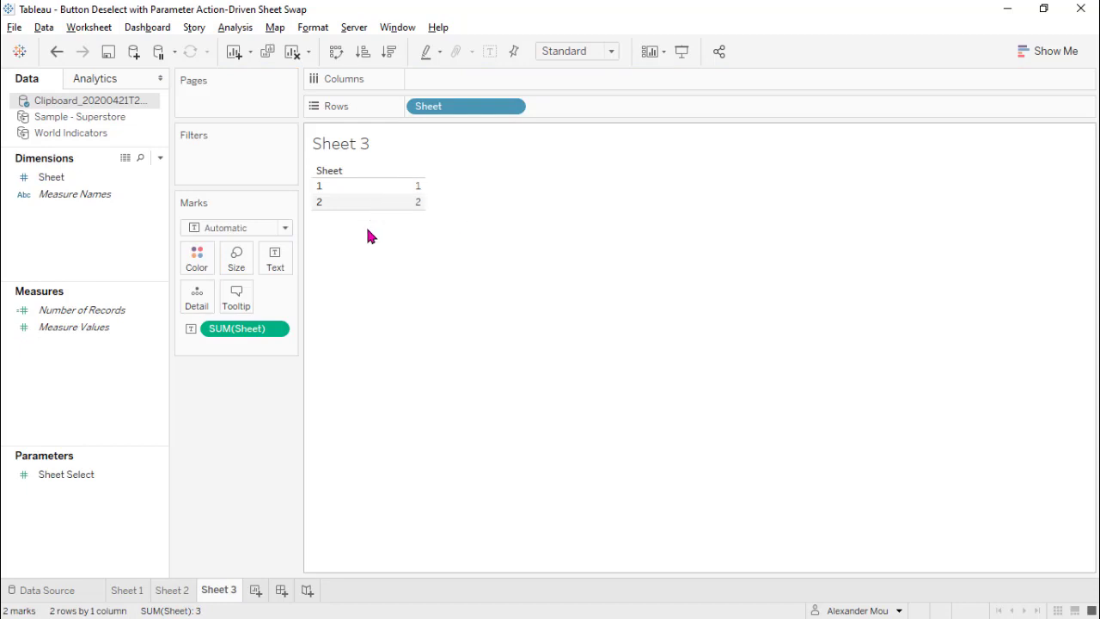
right_click(112, 104)
click(141, 168)
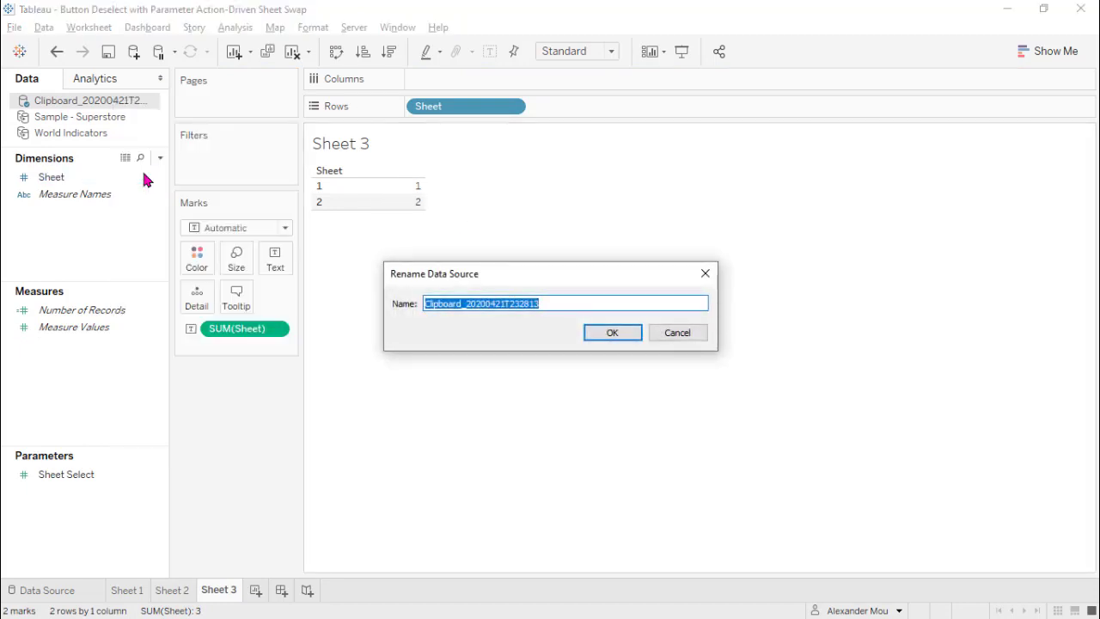
text(Button)
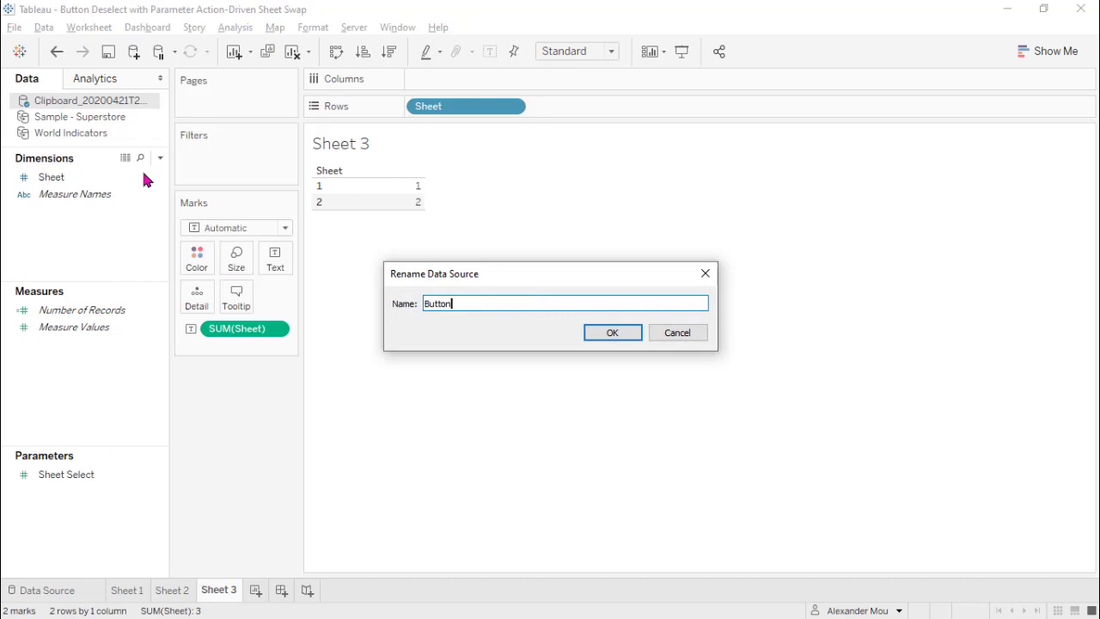
key(Return)
Step: Rename the worksheet to Button and extract the Button data source
double_click(225, 588)
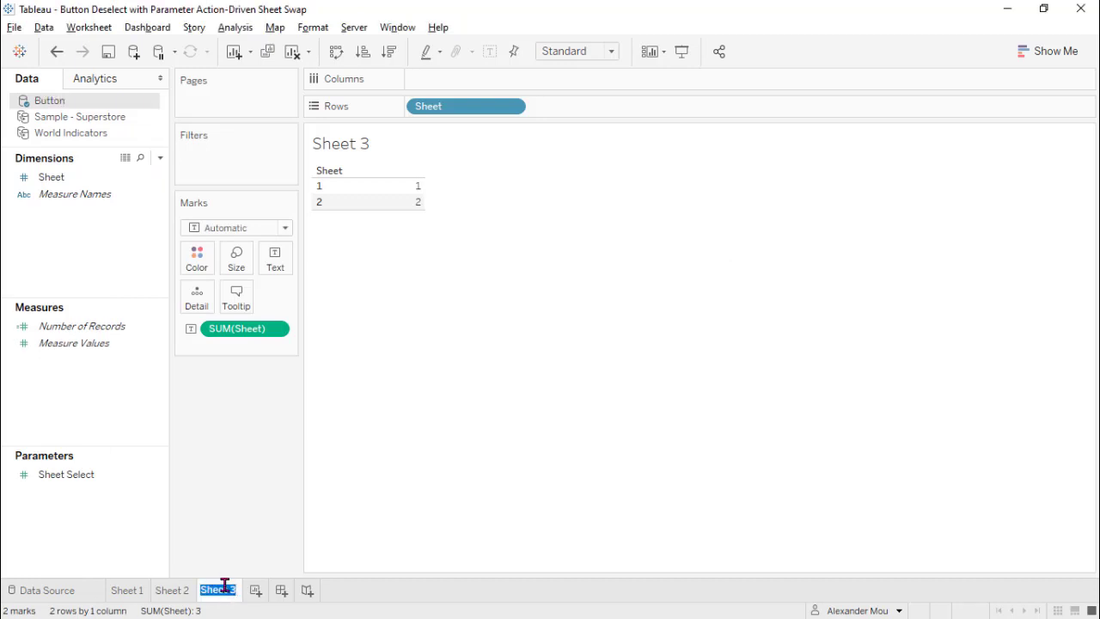
text(Button)
right_click(115, 100)
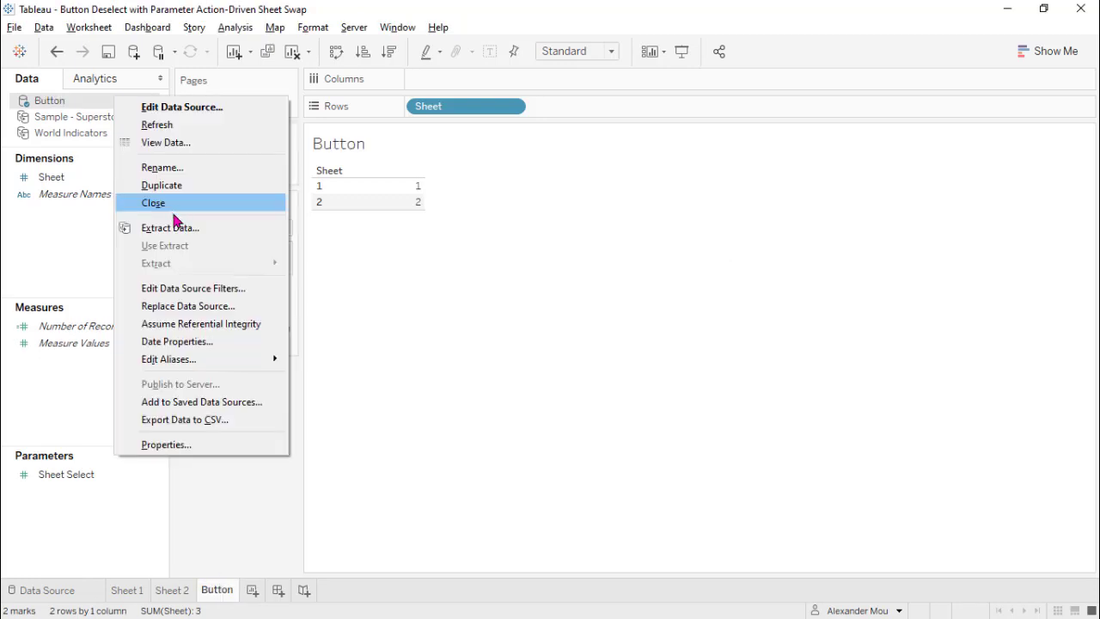
click(175, 229)
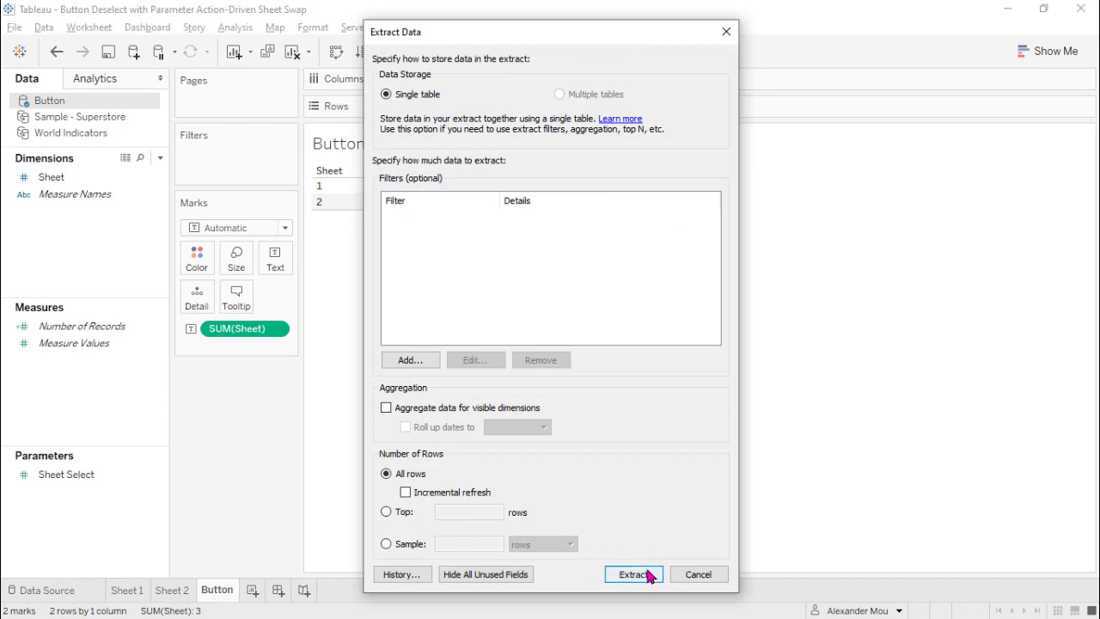
key(Escape)
Step: Move Sheet to Columns and set the view to fit the full width
drag(457, 107, 469, 94)
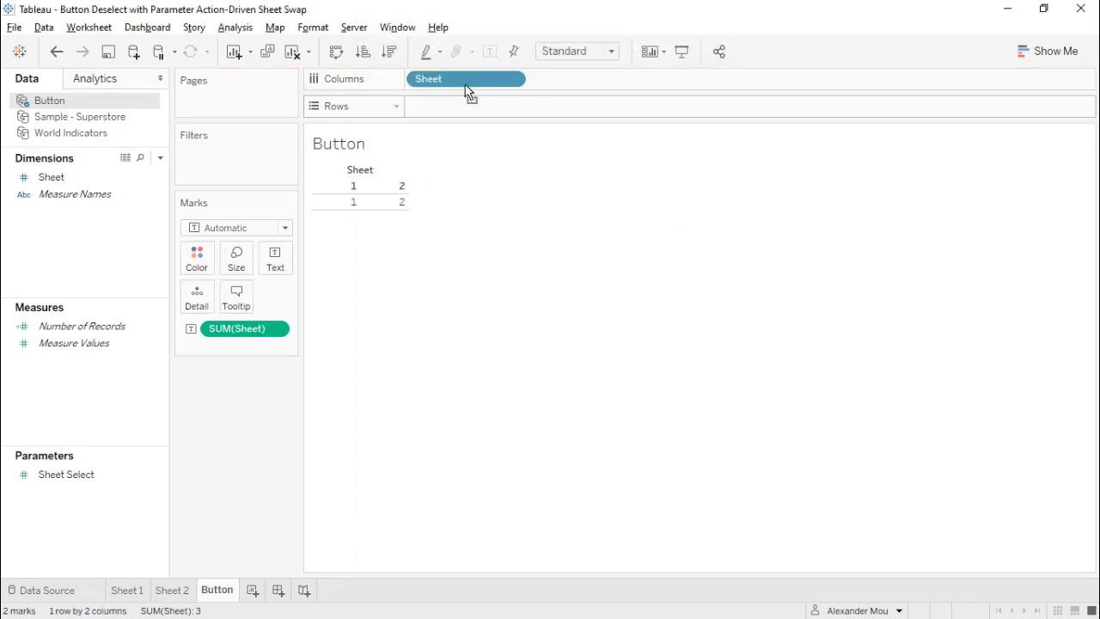
right_click(378, 184)
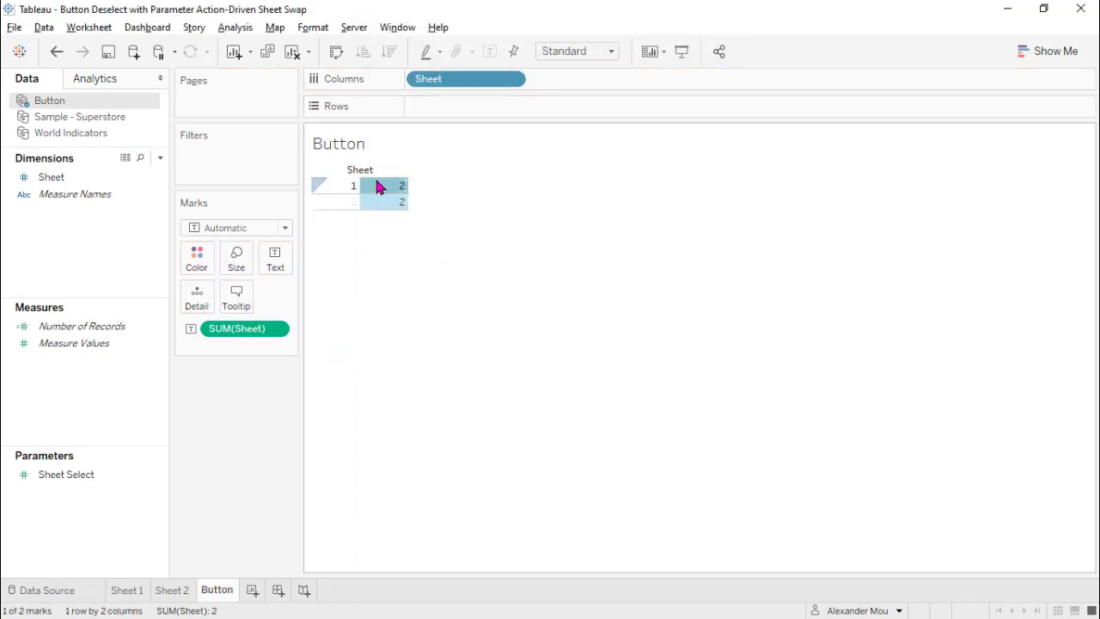
click(444, 275)
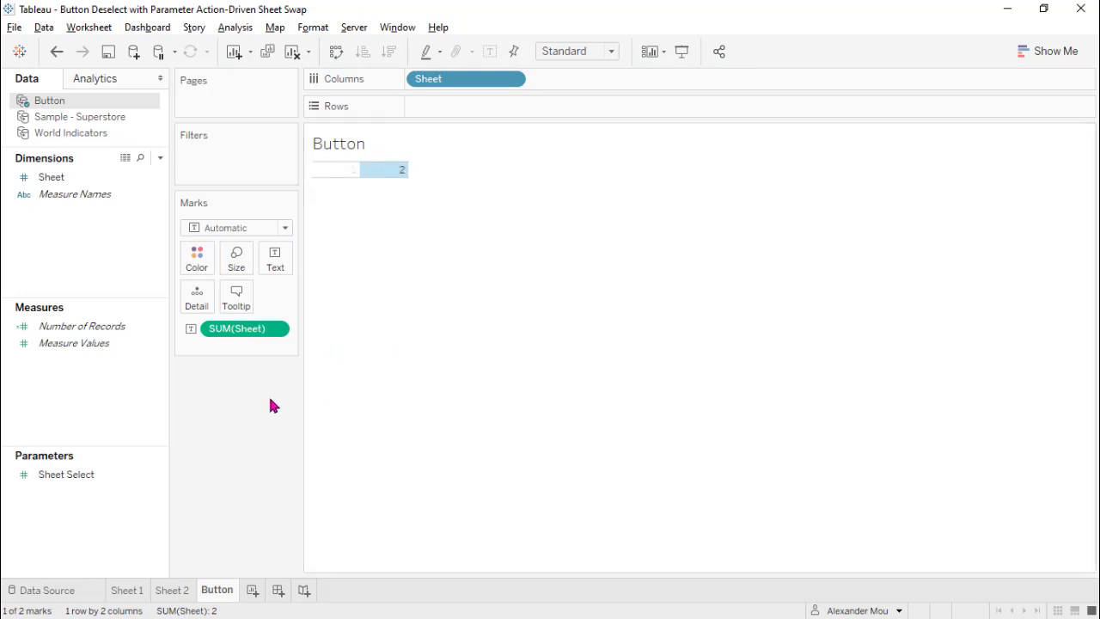
click(578, 51)
click(574, 86)
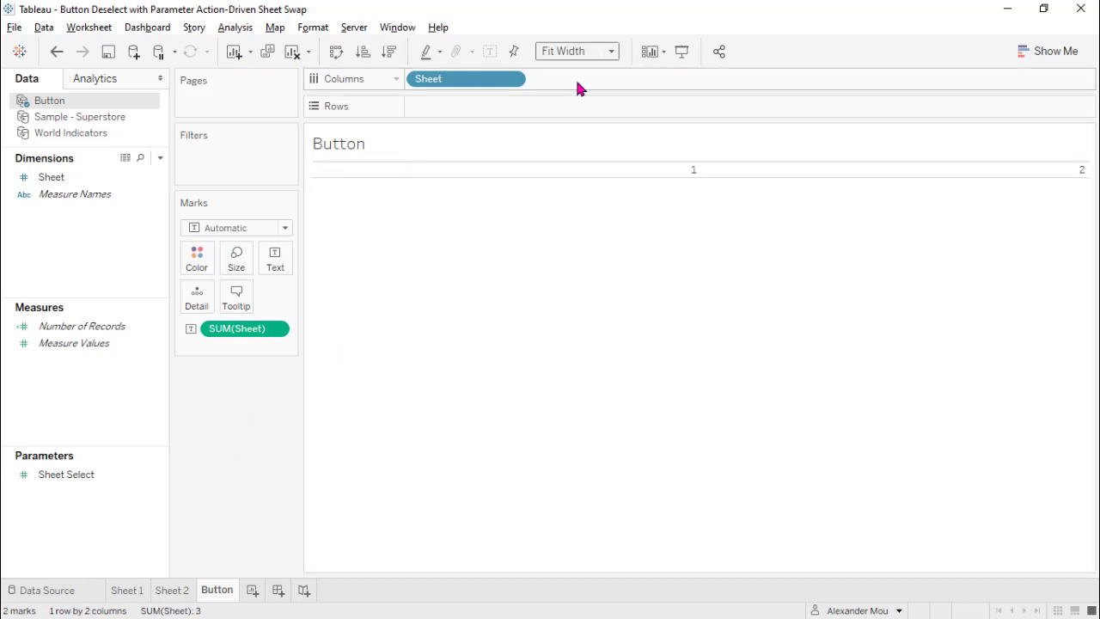
Step: Draw the marks as near-maximum-size squares filling a taller row
click(237, 229)
click(218, 319)
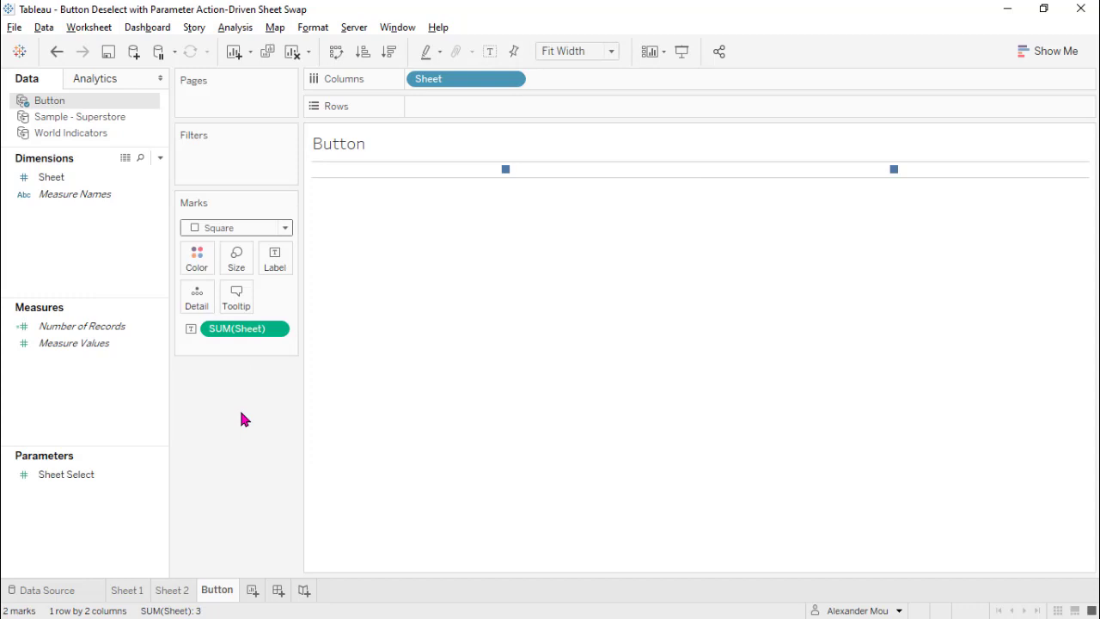
click(236, 253)
drag(265, 297, 347, 303)
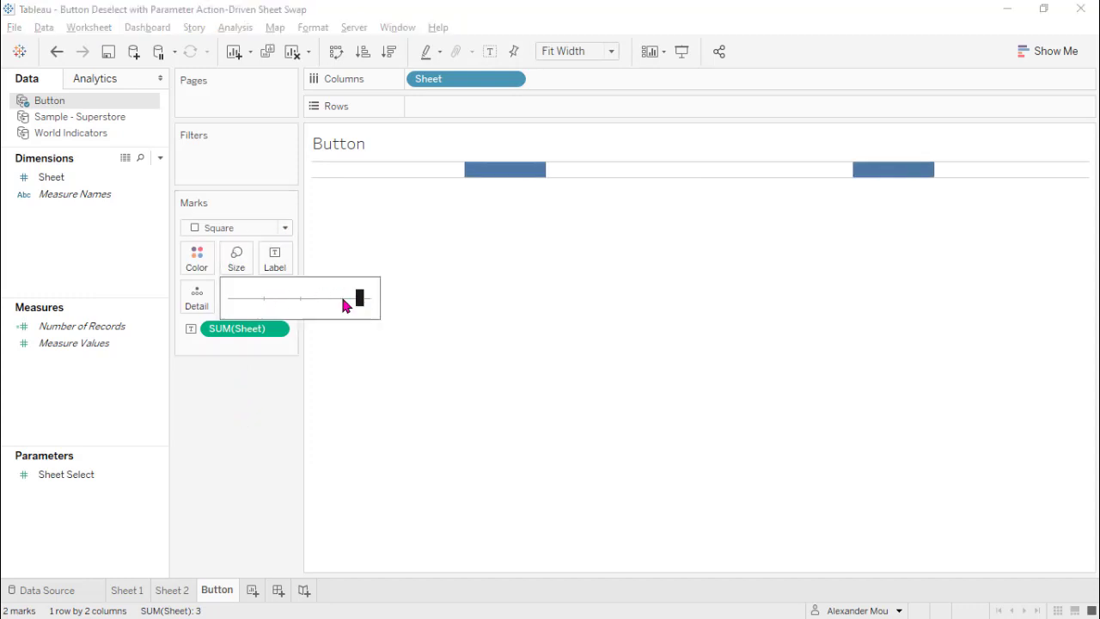
drag(430, 213, 431, 214)
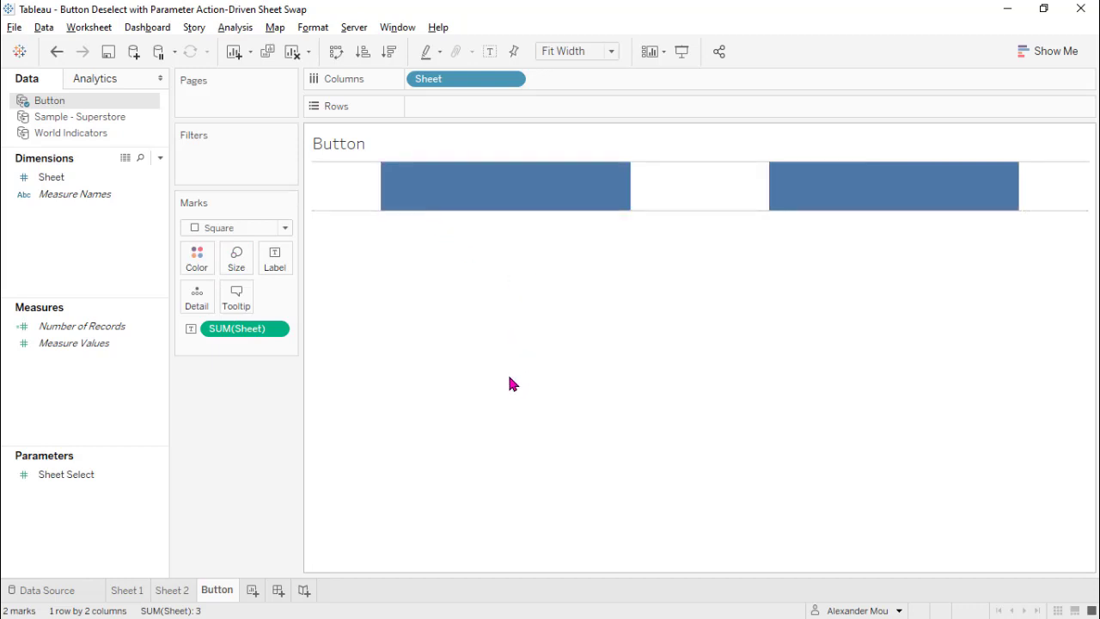
Step: Colour and label the marks by Sheet, with labels centred horizontally
drag(227, 335, 201, 260)
drag(49, 177, 274, 262)
drag(231, 348, 227, 443)
click(275, 257)
click(373, 383)
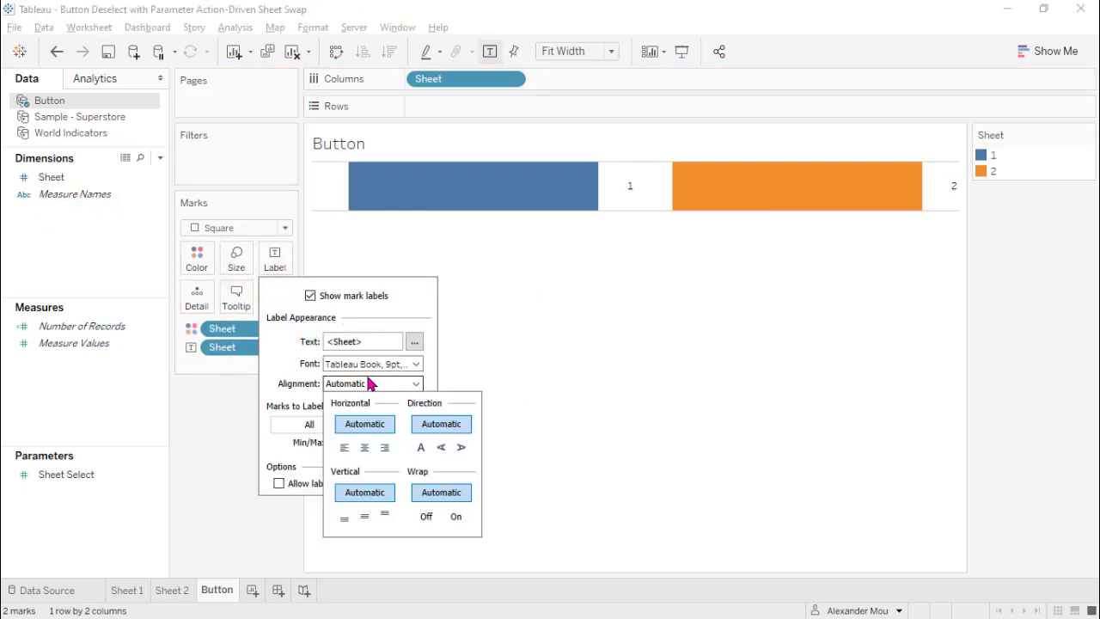
click(364, 448)
Step: Edit the label to read 'Button <Sheet>' in bold 18-point text
click(414, 341)
text(Bu)
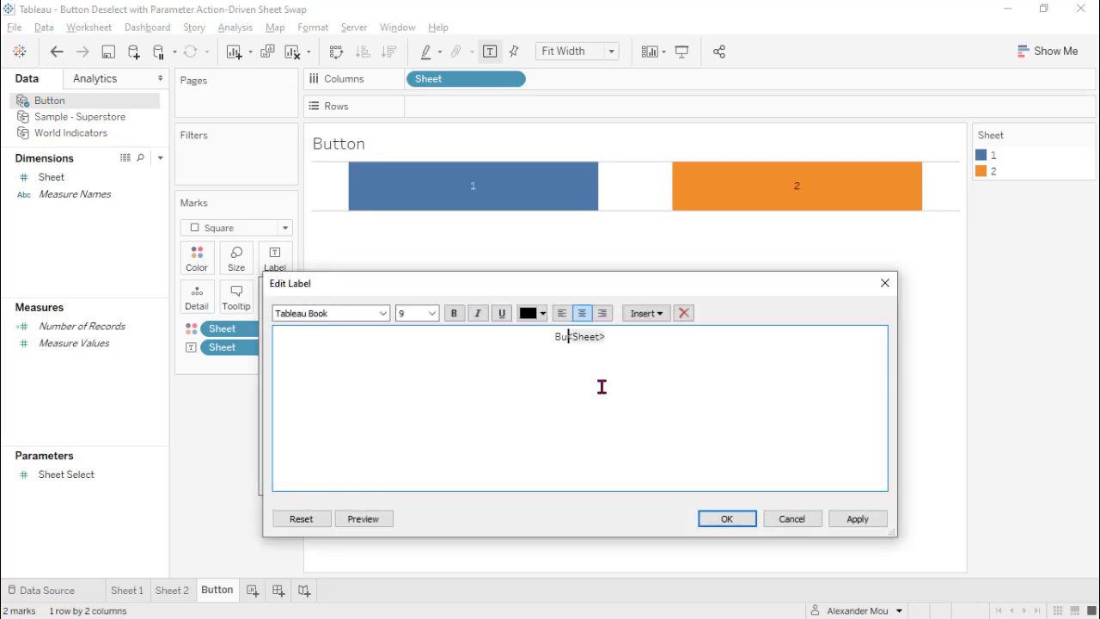
text(tton)
key(ctrl+a)
click(432, 313)
click(417, 412)
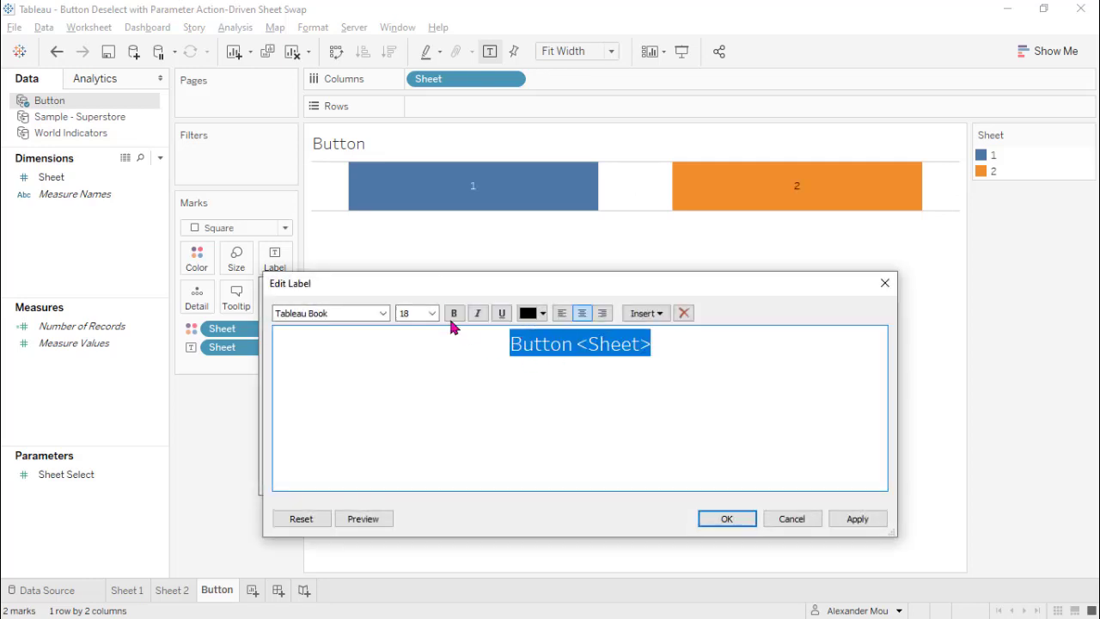
click(454, 313)
click(726, 518)
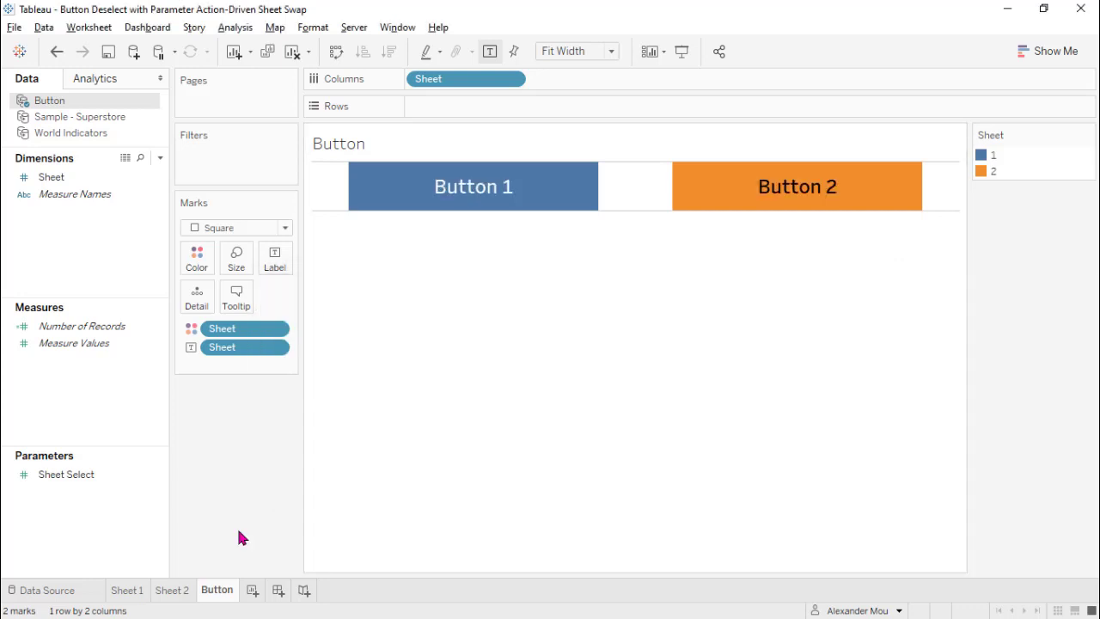
Step: Create a new dashboard sized to Laptop Browser, 800 x 600
click(278, 592)
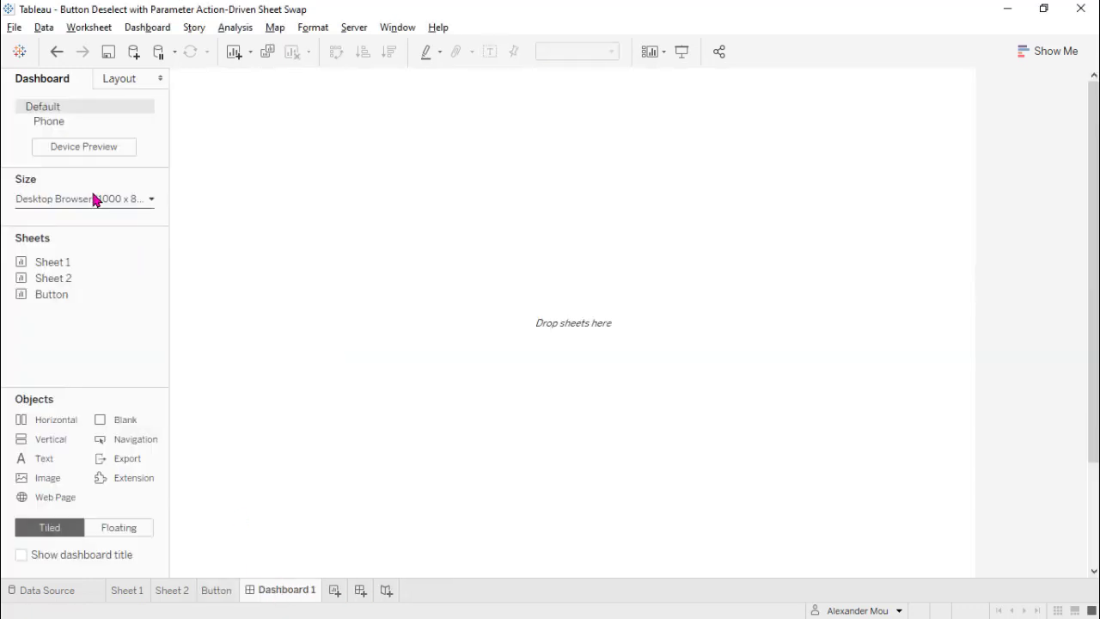
click(93, 199)
click(107, 251)
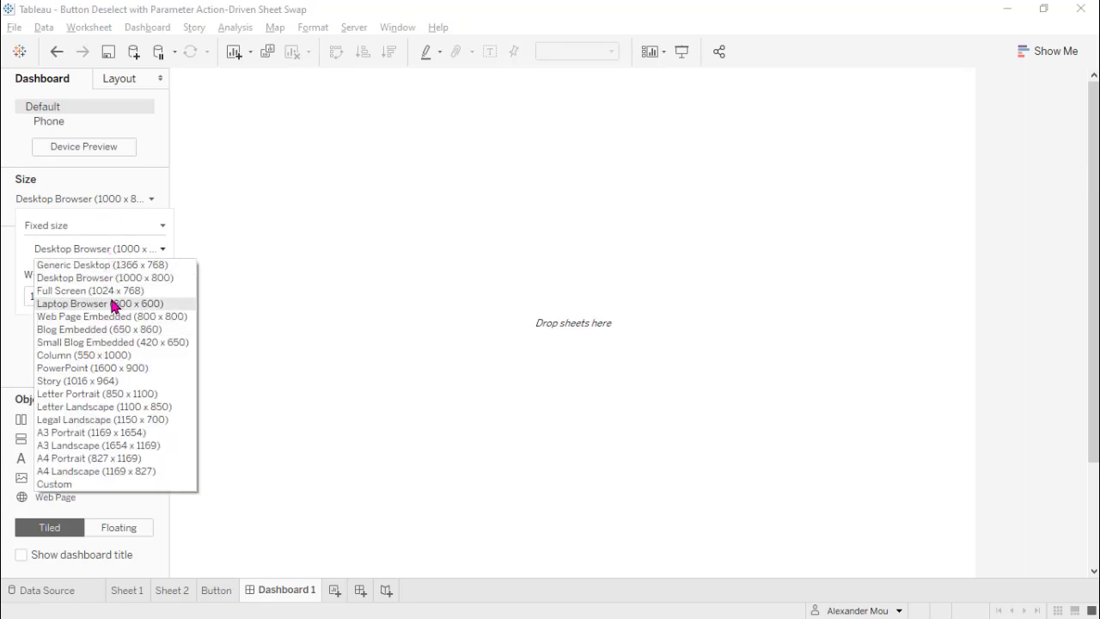
click(114, 304)
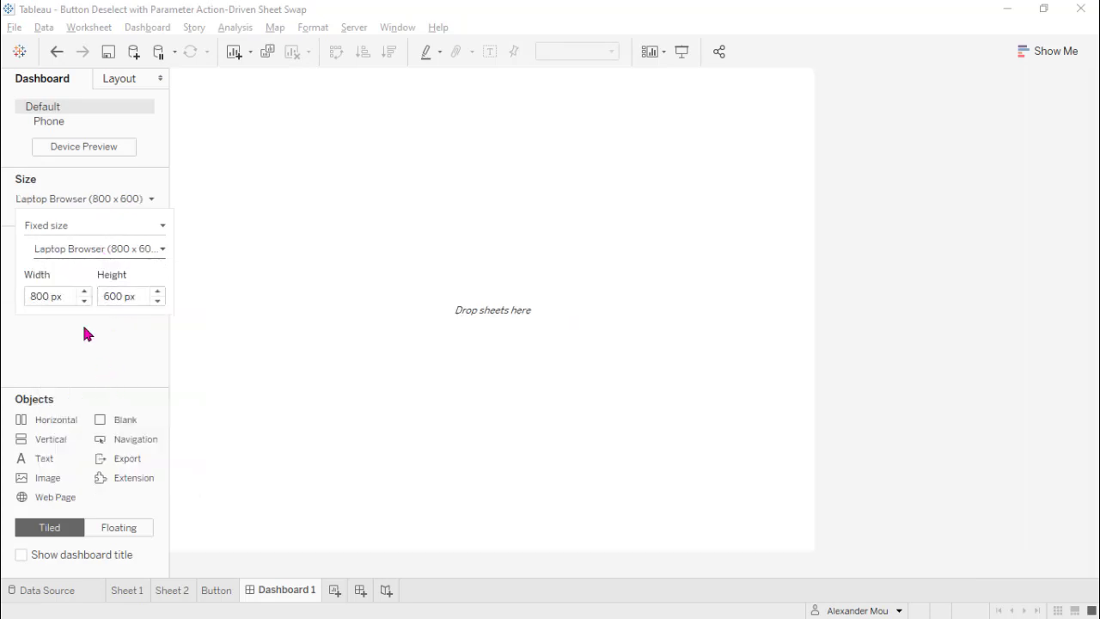
click(65, 359)
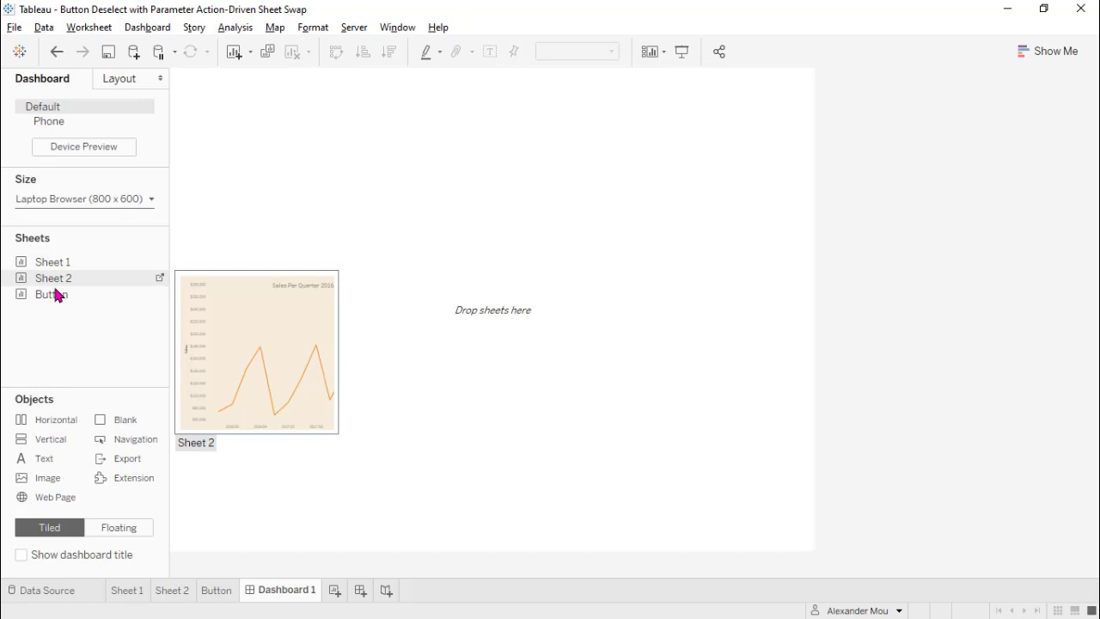
Step: Place the Button sheet on the dashboard without its title or Sheet colour legend
drag(52, 294, 412, 140)
right_click(266, 107)
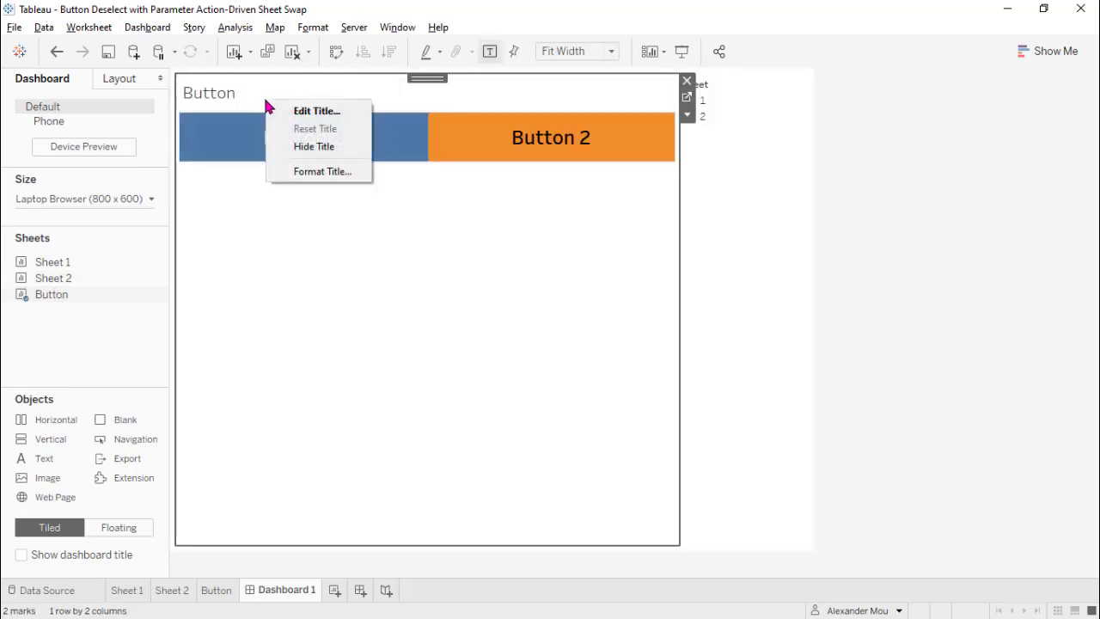
click(301, 146)
click(806, 104)
drag(814, 101, 935, 101)
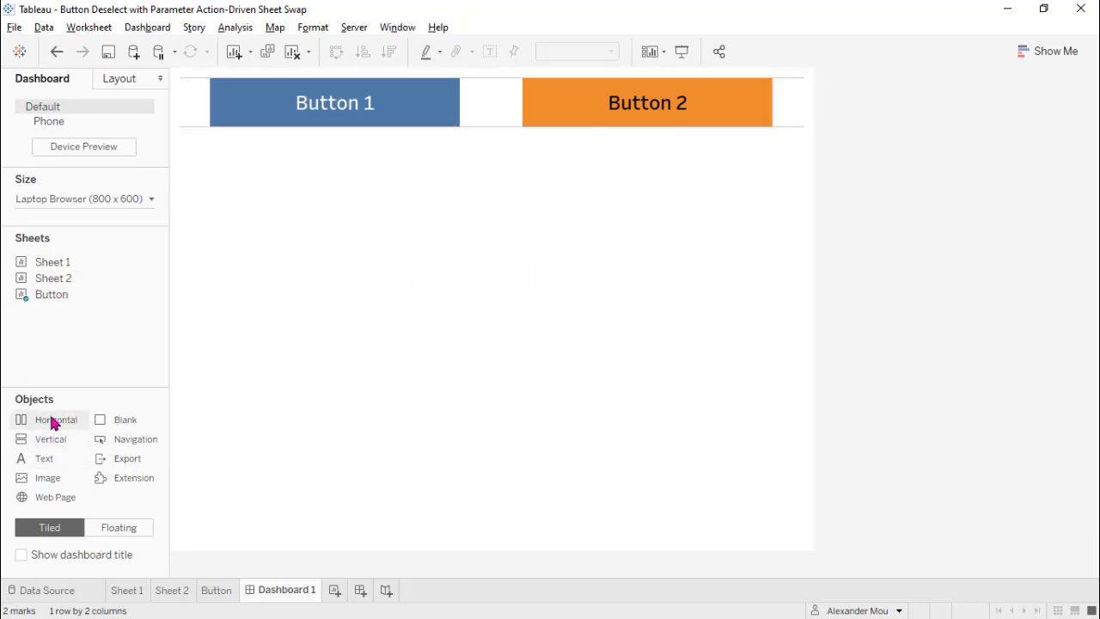
Step: Add a horizontal container and stack Sheet 1 and Sheet 2 below the buttons
drag(52, 422, 557, 129)
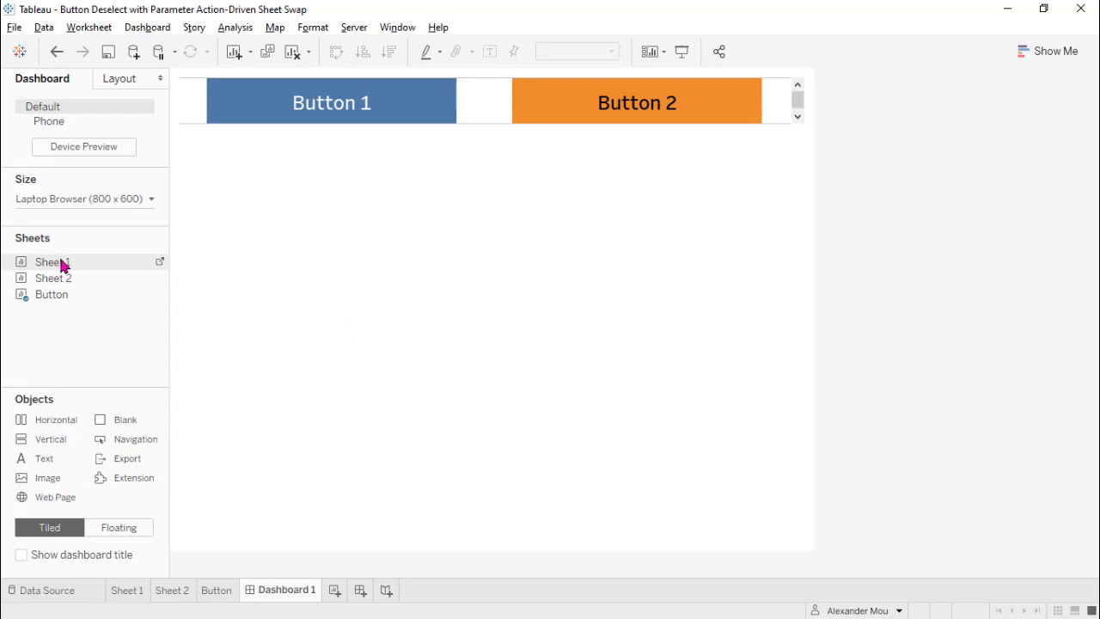
drag(58, 264, 496, 204)
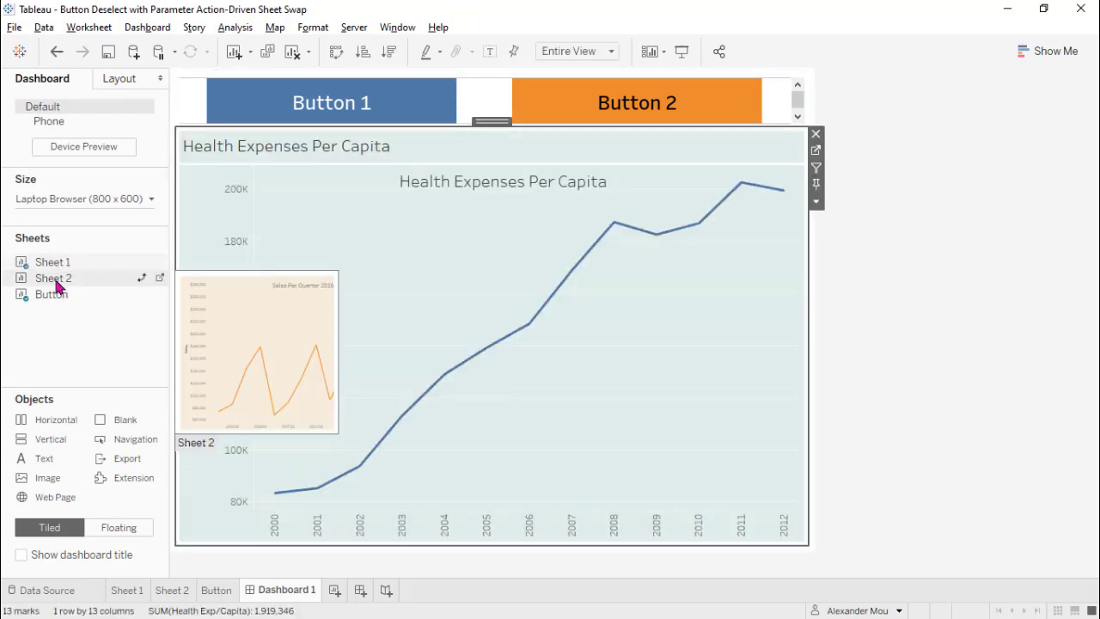
drag(57, 279, 493, 415)
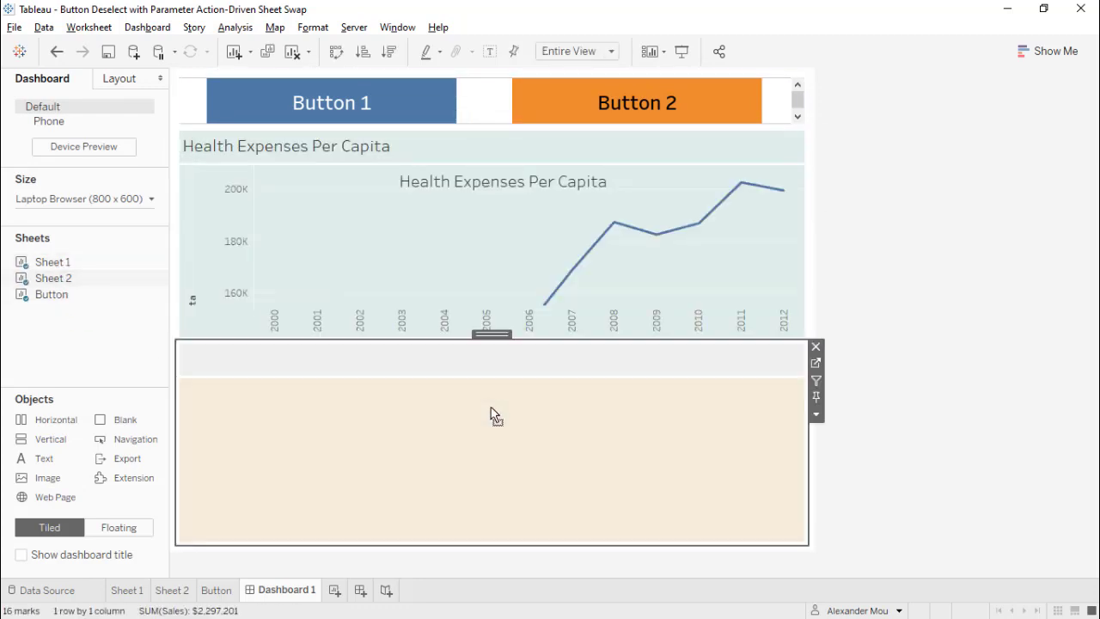
Step: Filter Sheet 2 on Sheet2 Select, keeping only True
click(165, 591)
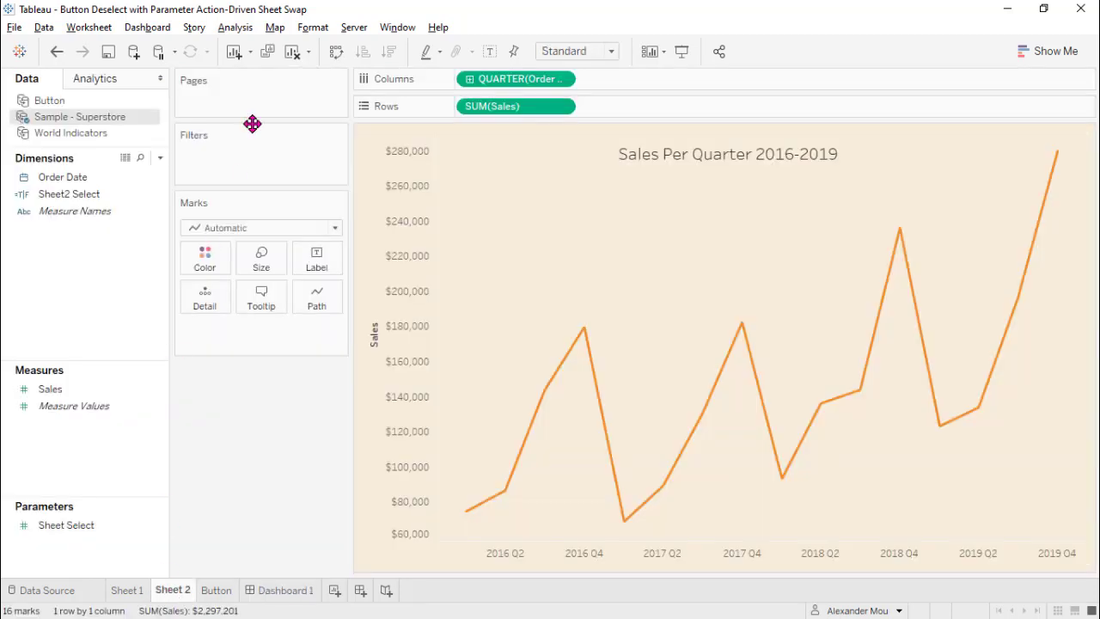
drag(69, 194, 221, 169)
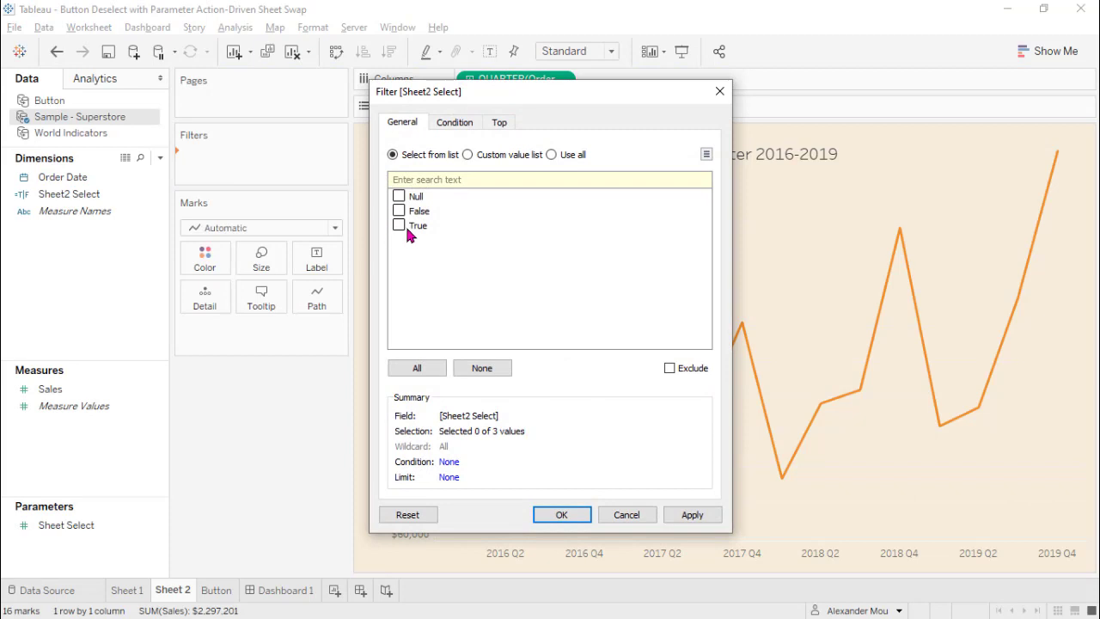
click(566, 514)
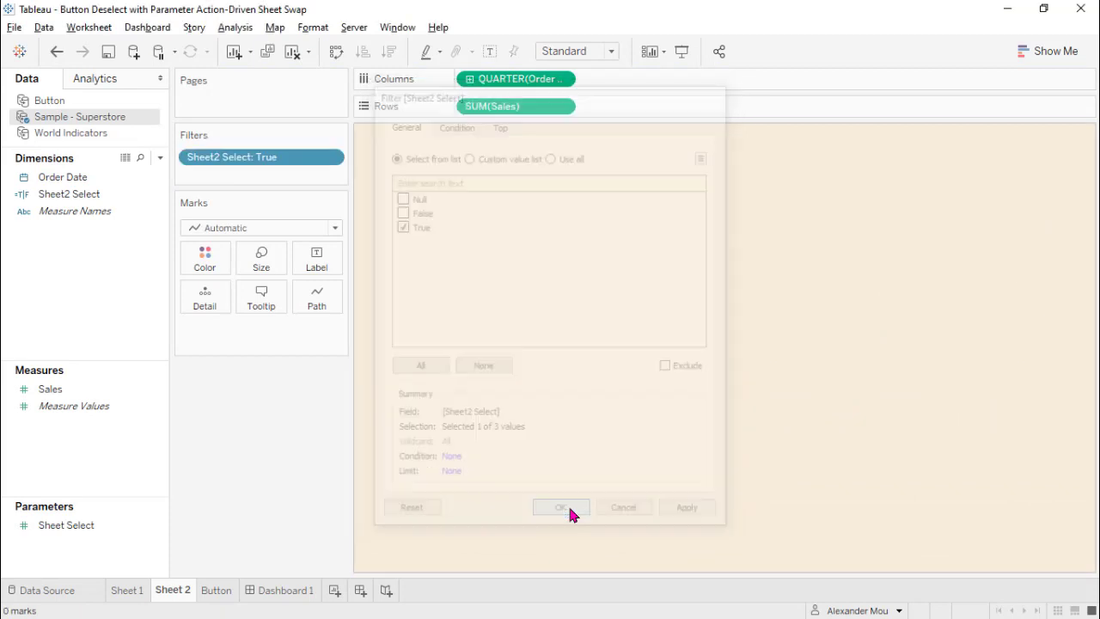
Step: Hide the Health Expenses and Sales Per Quarter titles on Dashboard 1
click(283, 591)
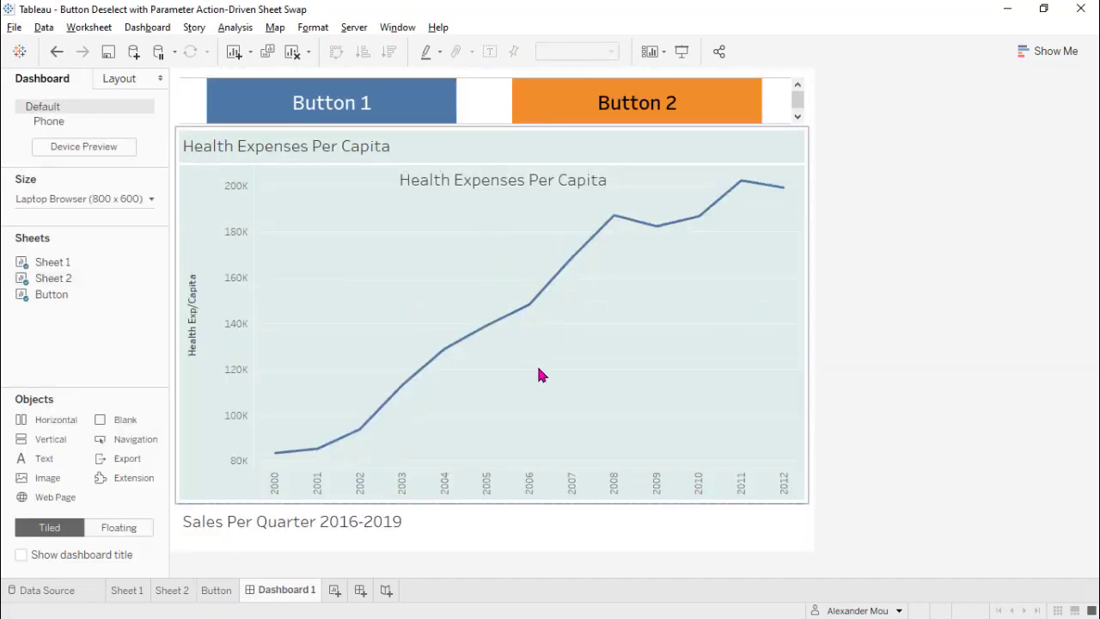
right_click(408, 149)
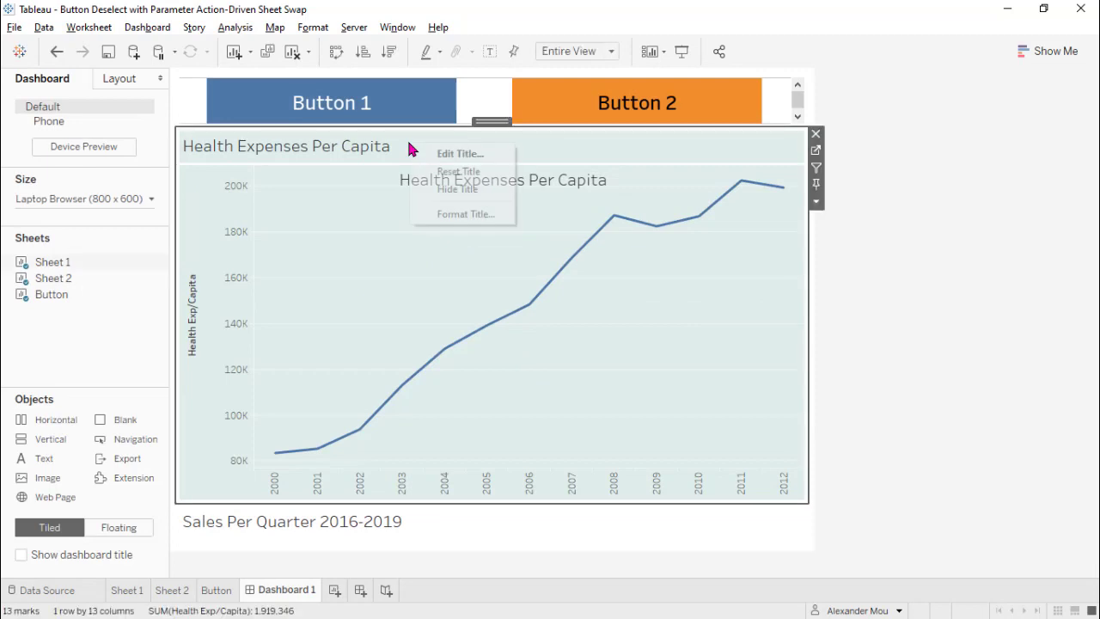
click(458, 189)
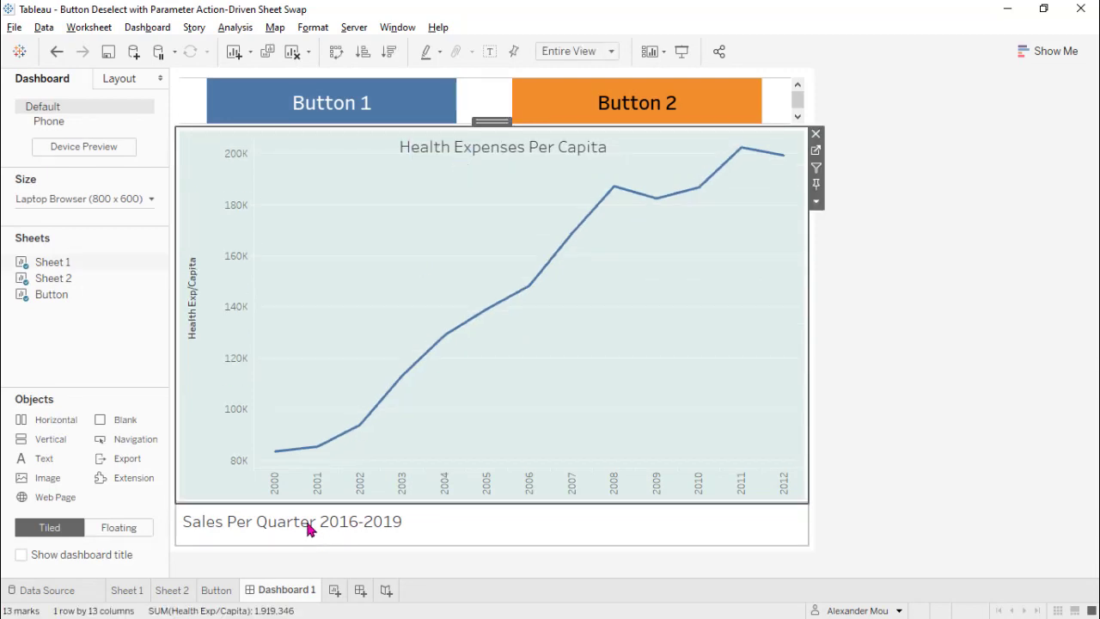
right_click(309, 526)
click(343, 574)
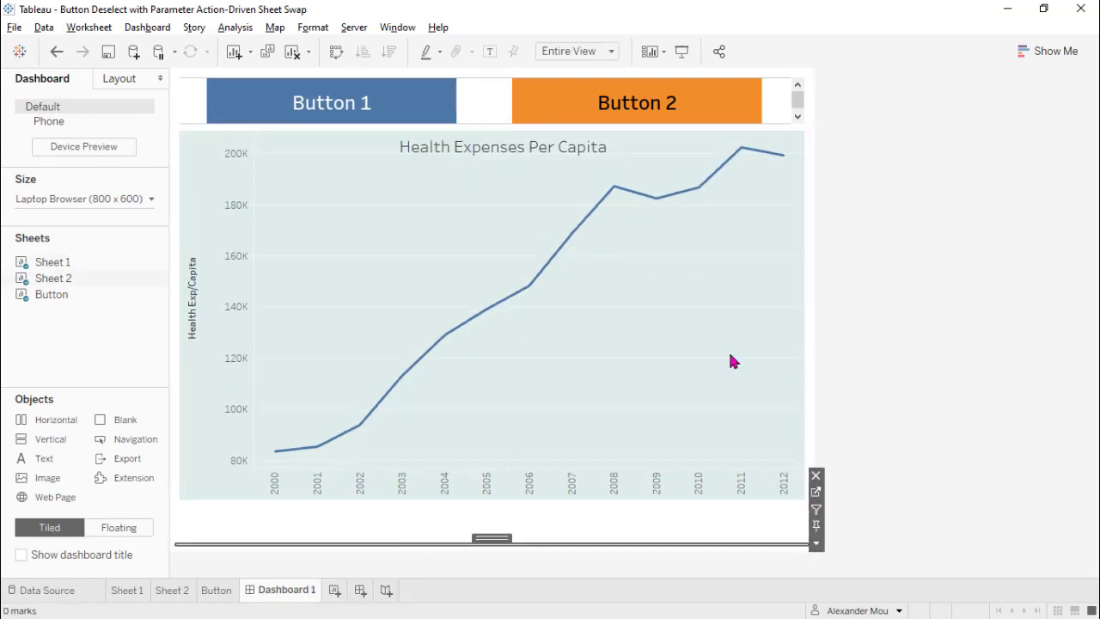
Step: Set the button bar to fit Entire View
click(773, 117)
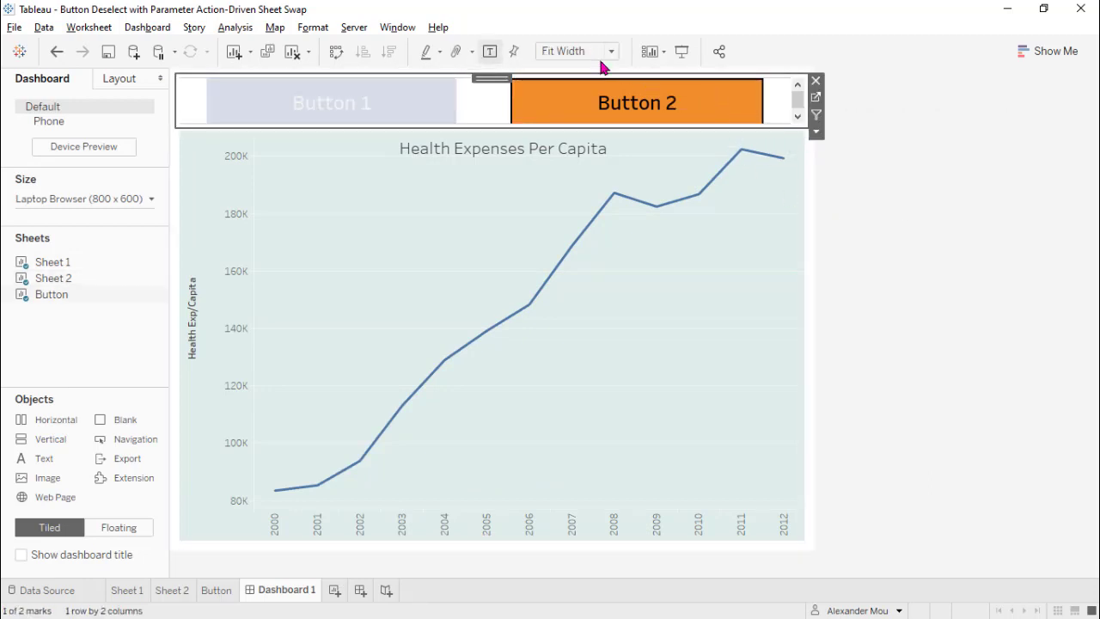
click(574, 51)
click(567, 109)
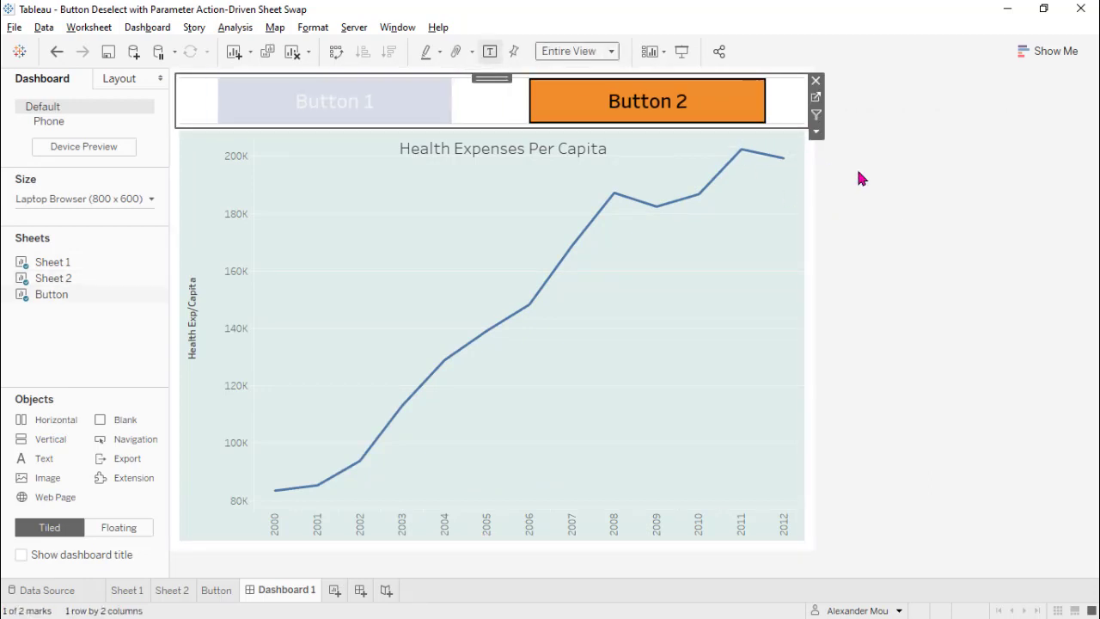
click(773, 156)
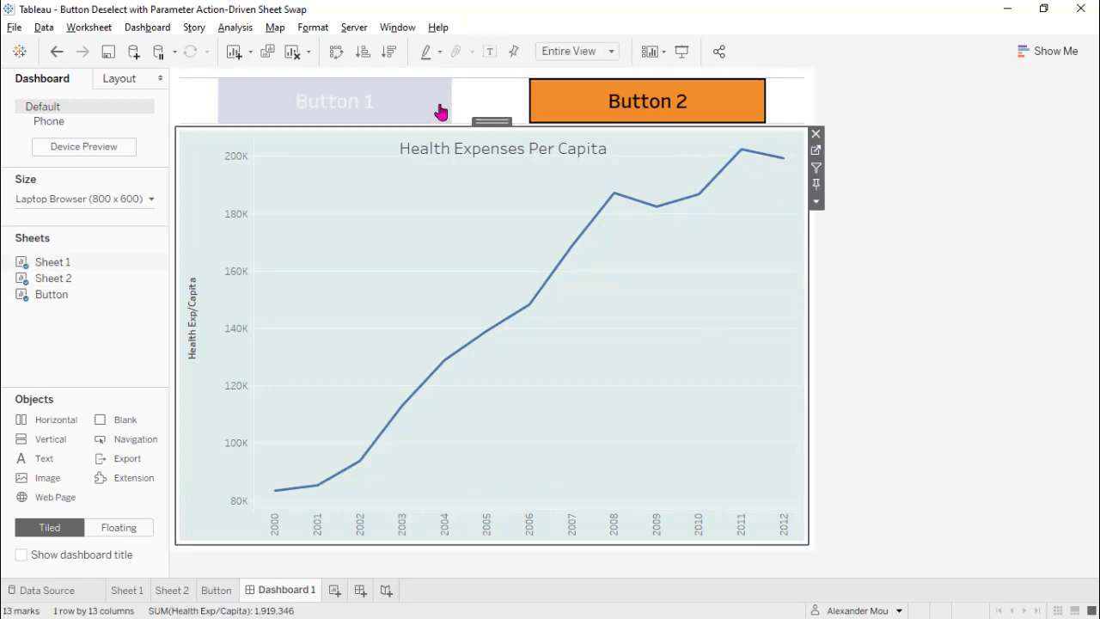
Step: Add a Change Parameter dashboard action targeting Sheet Select, using the Button sheet's Sheet field as value
click(144, 27)
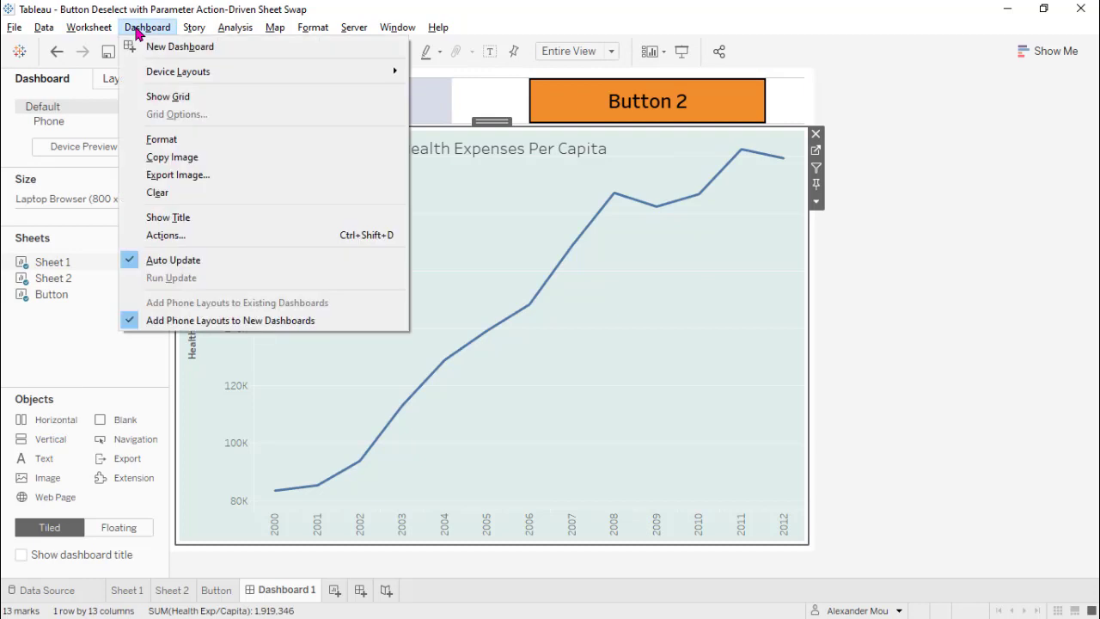
click(182, 235)
click(352, 384)
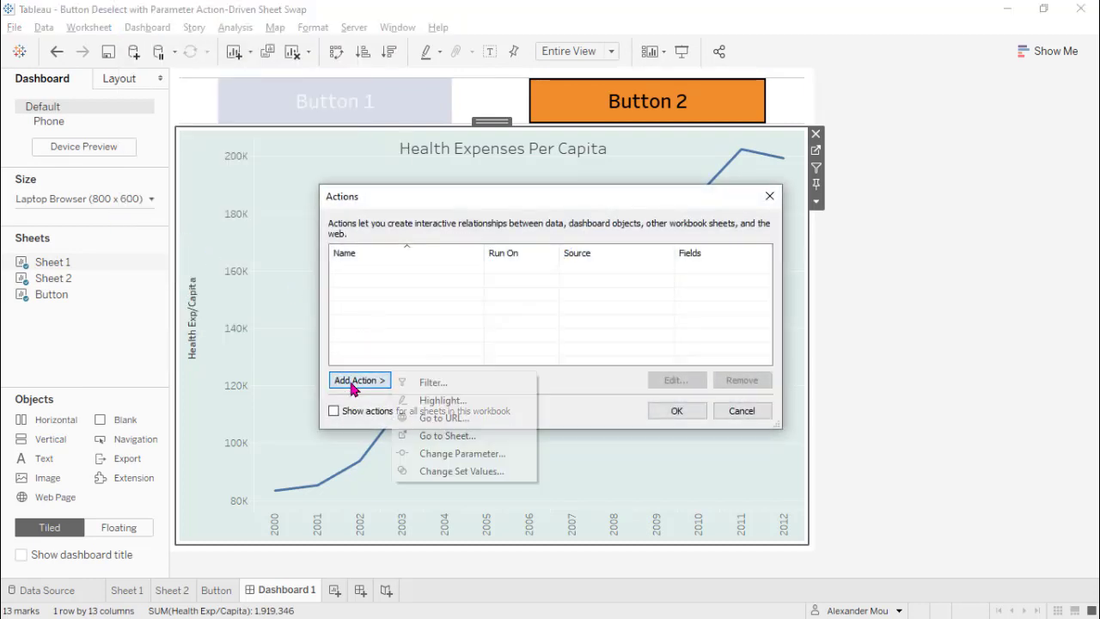
click(453, 453)
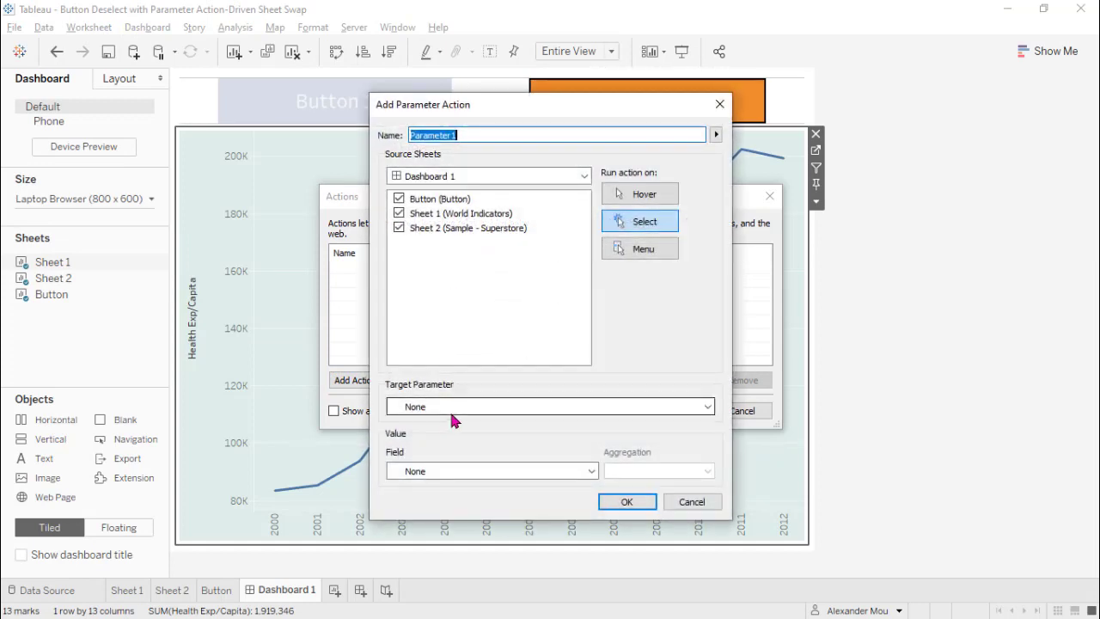
click(421, 408)
click(427, 431)
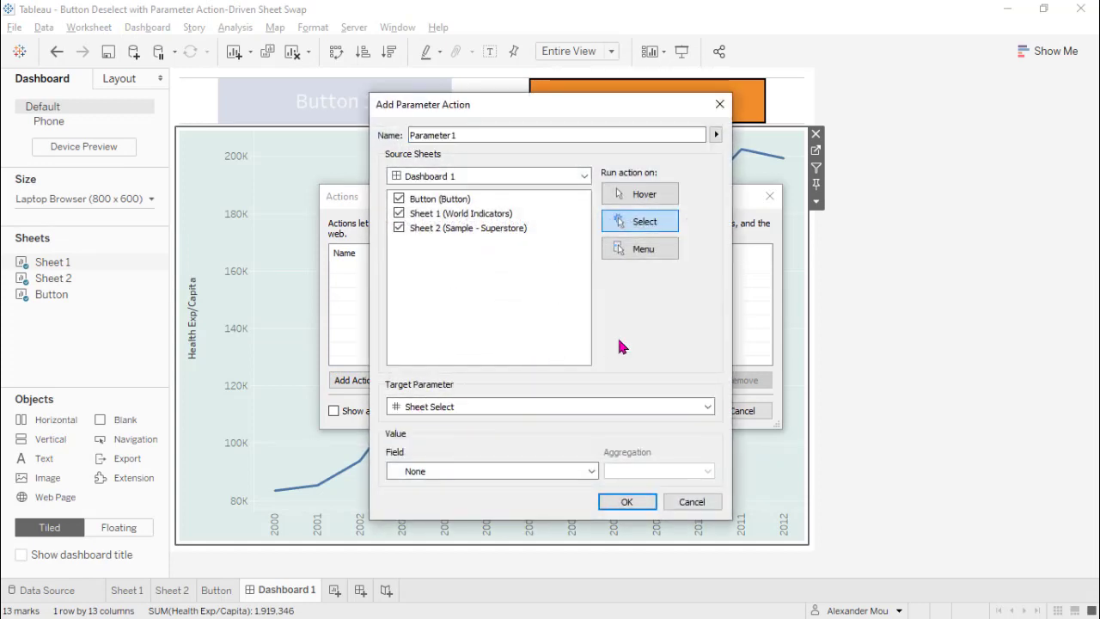
click(429, 471)
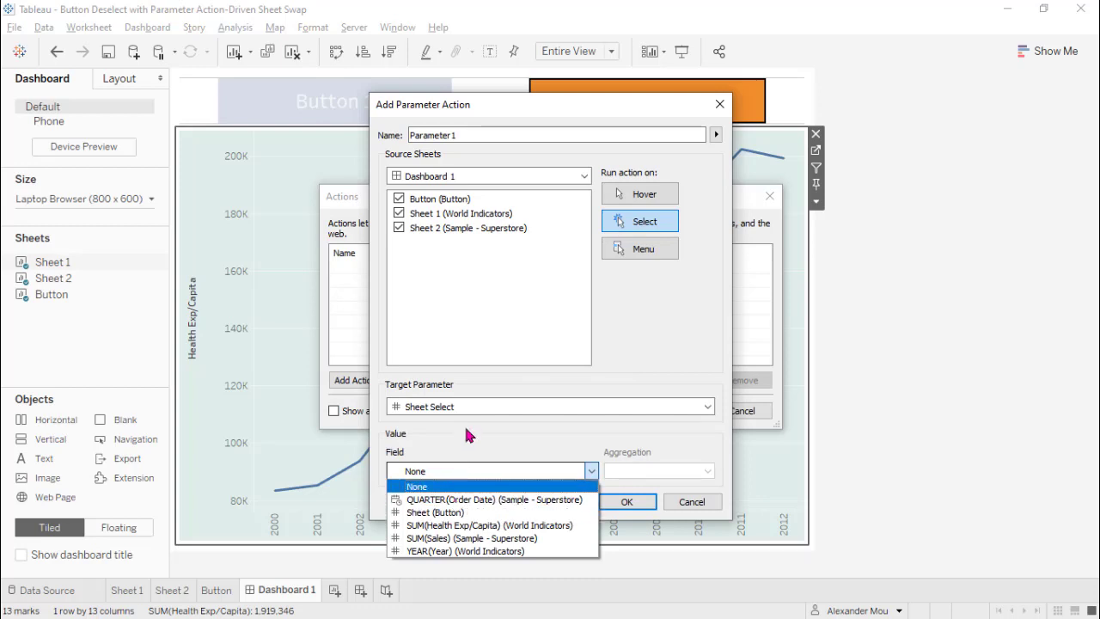
click(451, 513)
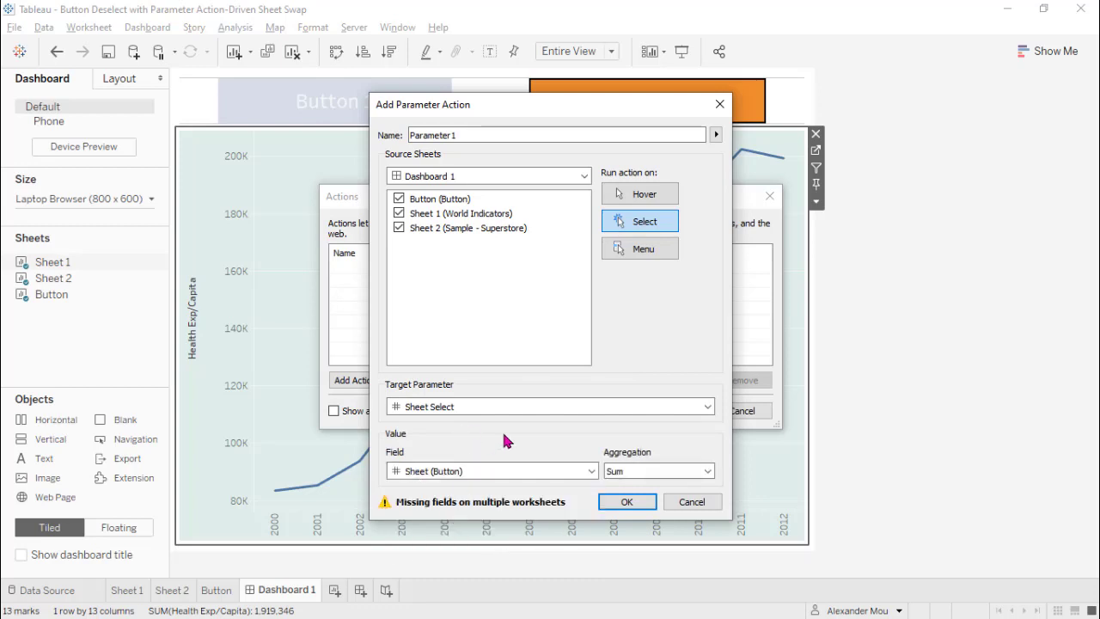
Step: Restrict the action's source to the Button sheet only, name it 'Sheet Swap', and save it
click(398, 213)
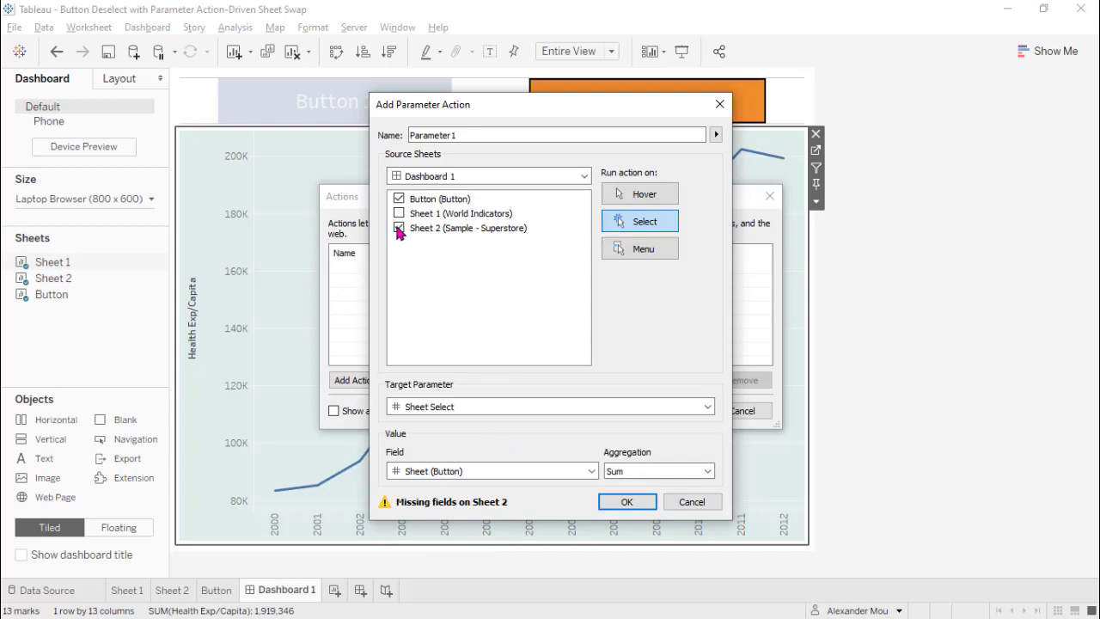
click(399, 228)
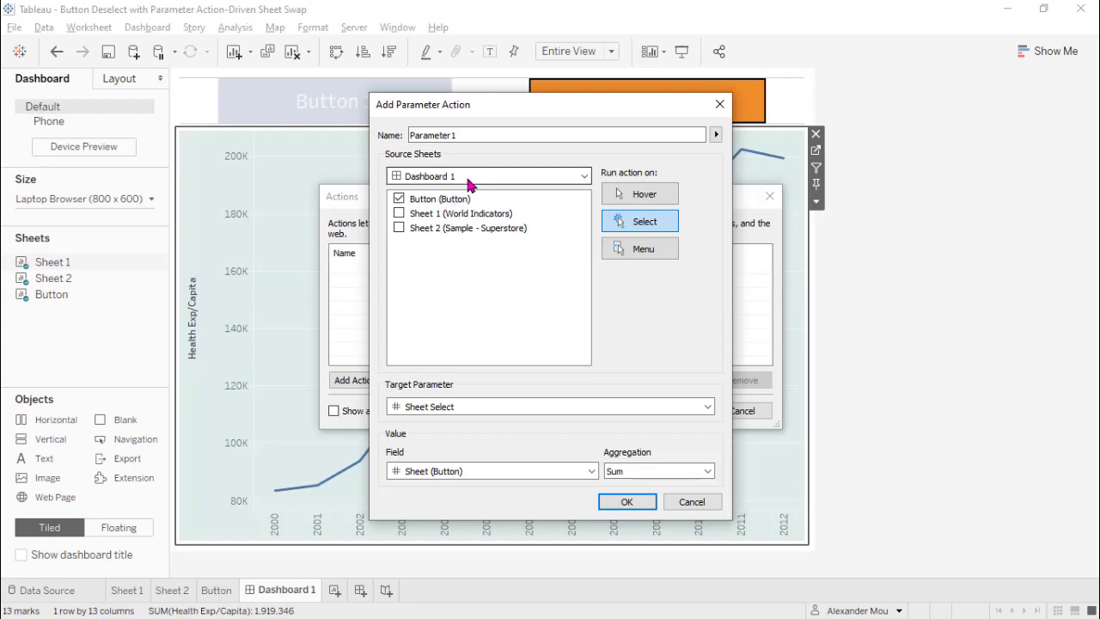
triple_click(441, 135)
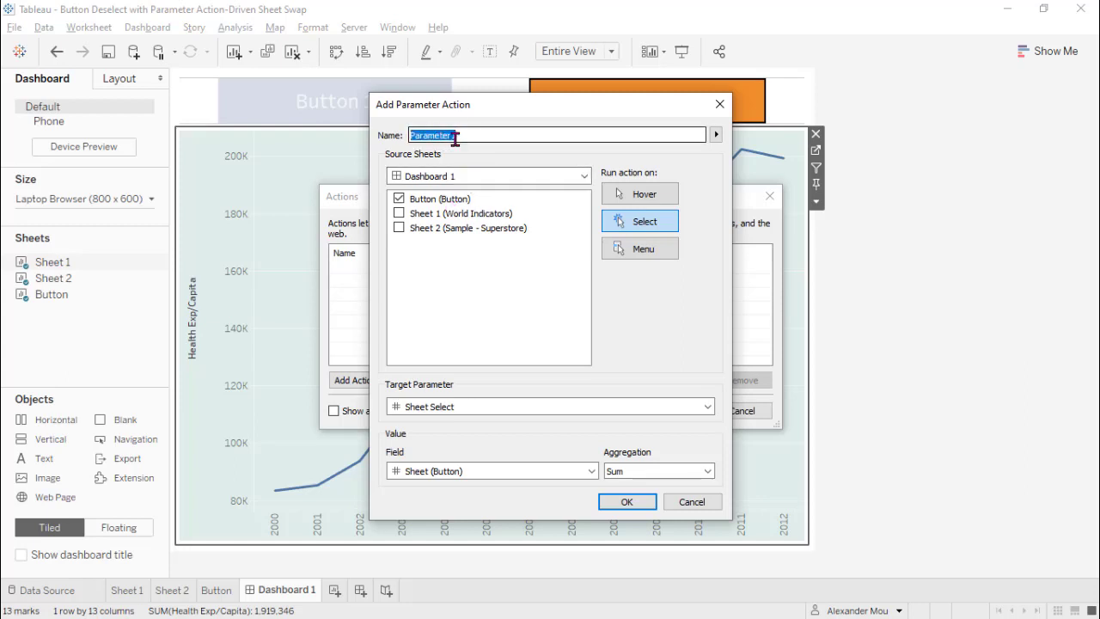
text(Sh)
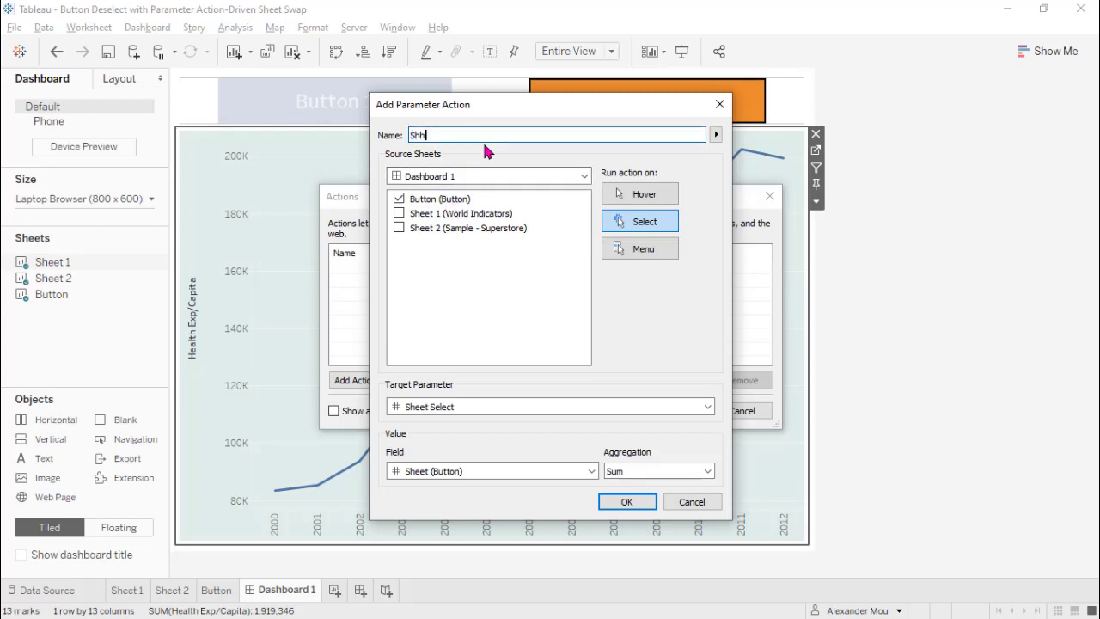
text(eet Swap)
click(626, 502)
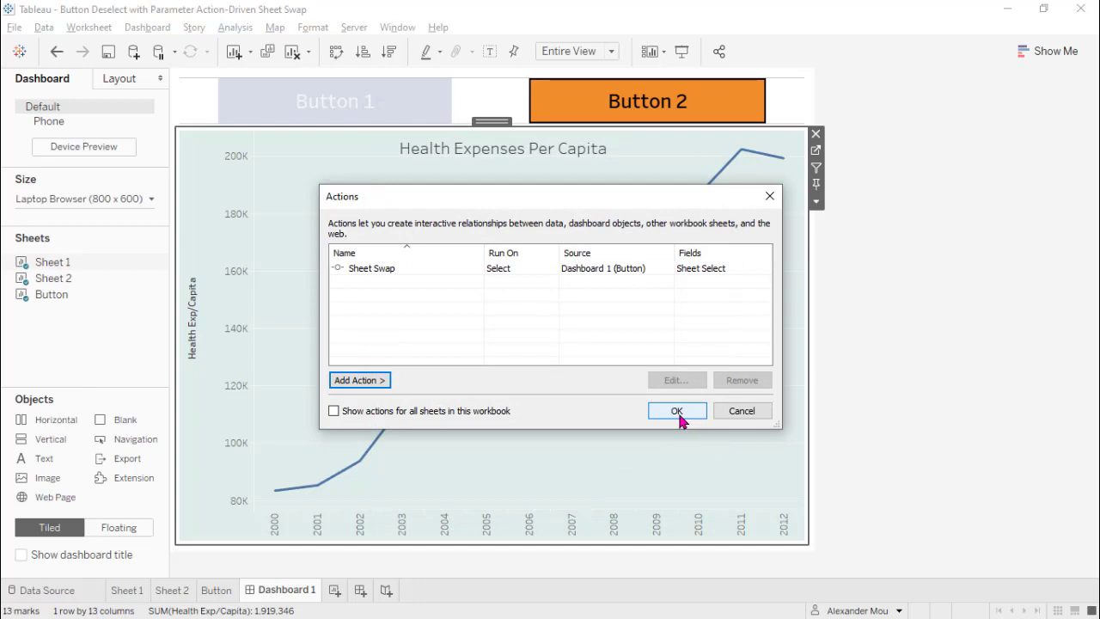
Step: Close the Actions list and test Button 1 and Button 2, ending on Sales Per Quarter 2016-2019
click(679, 412)
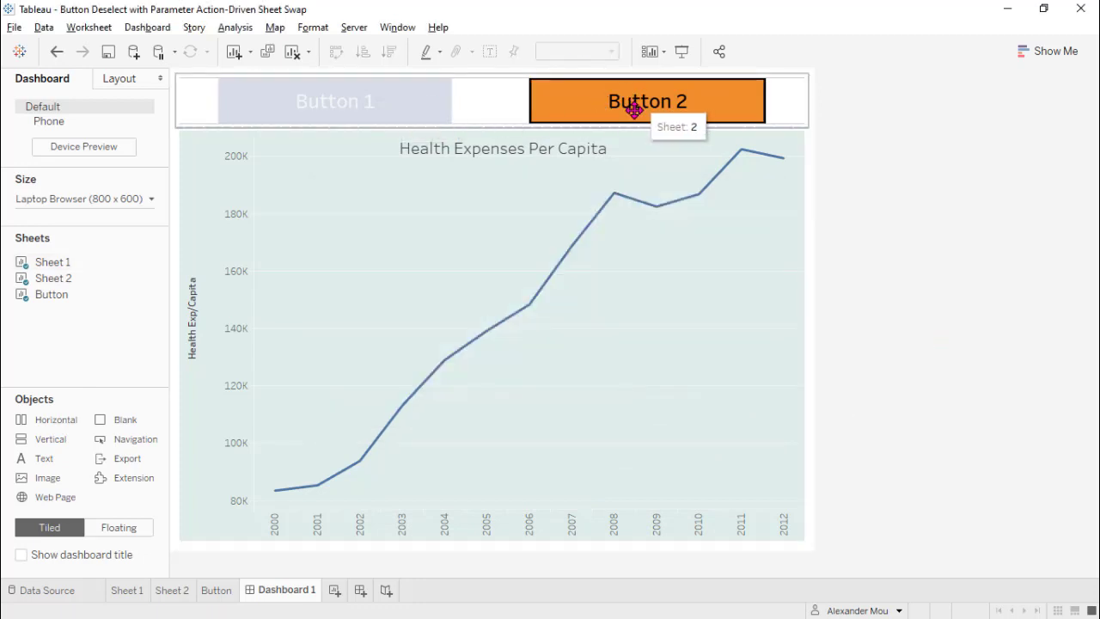
click(376, 101)
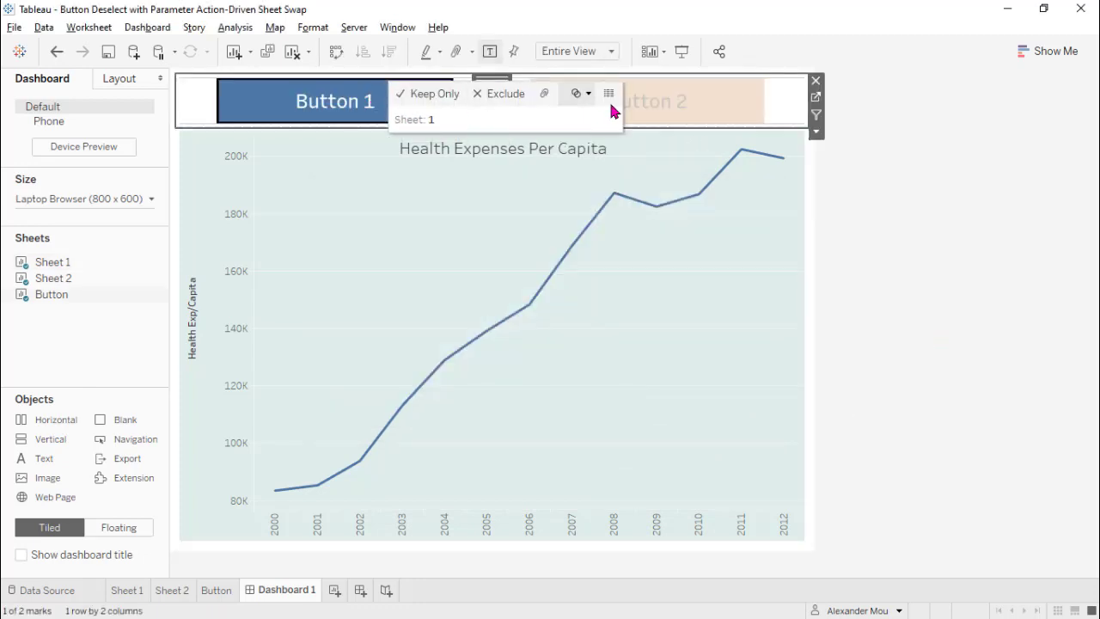
click(676, 108)
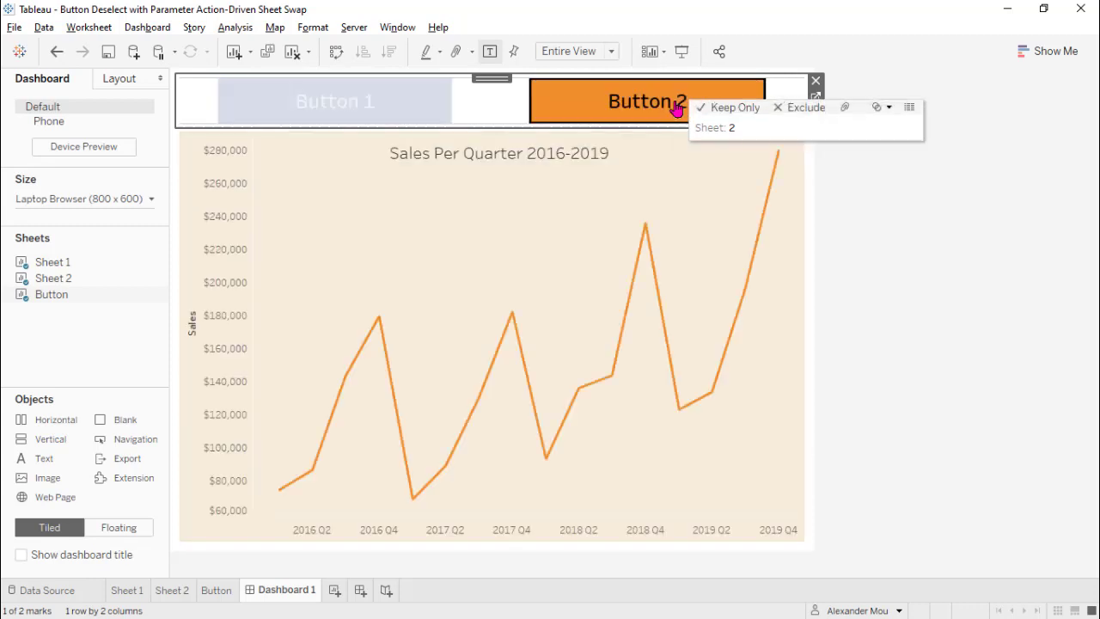
click(373, 103)
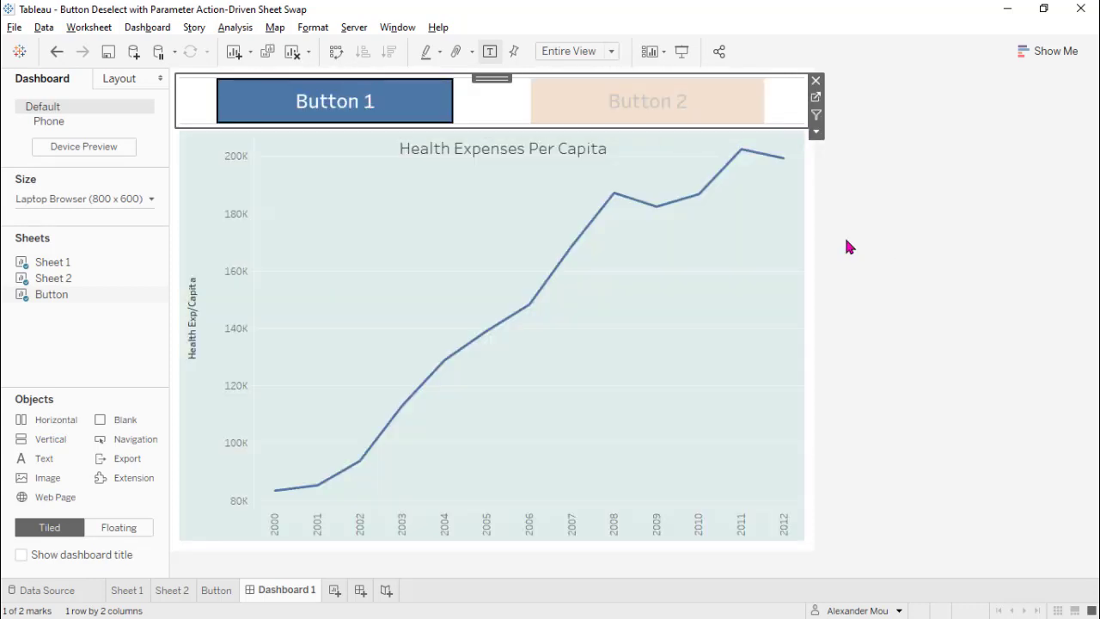
click(652, 113)
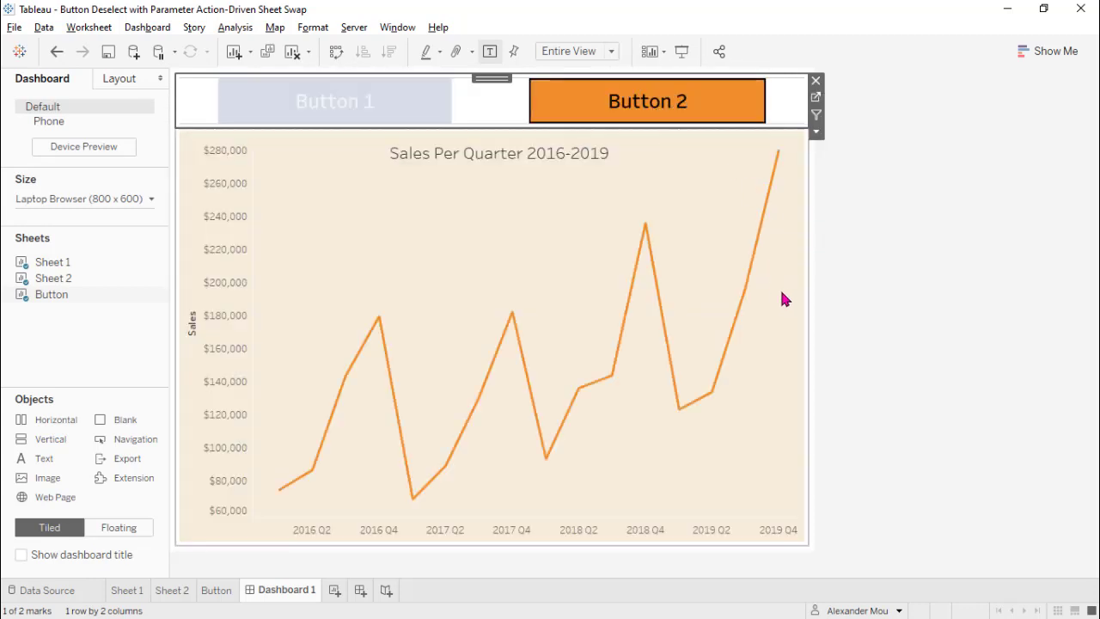